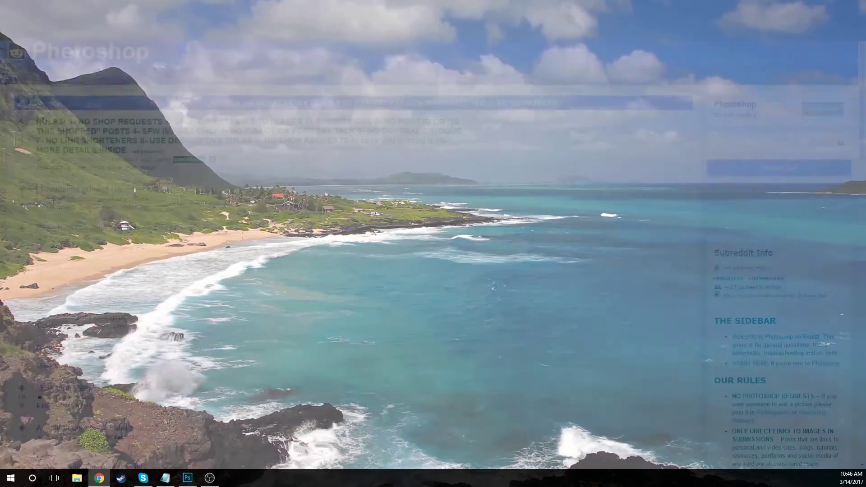
# Step: Scroll down through the subreddit page in Chrome
pyautogui.scroll(-2, 423, 237)
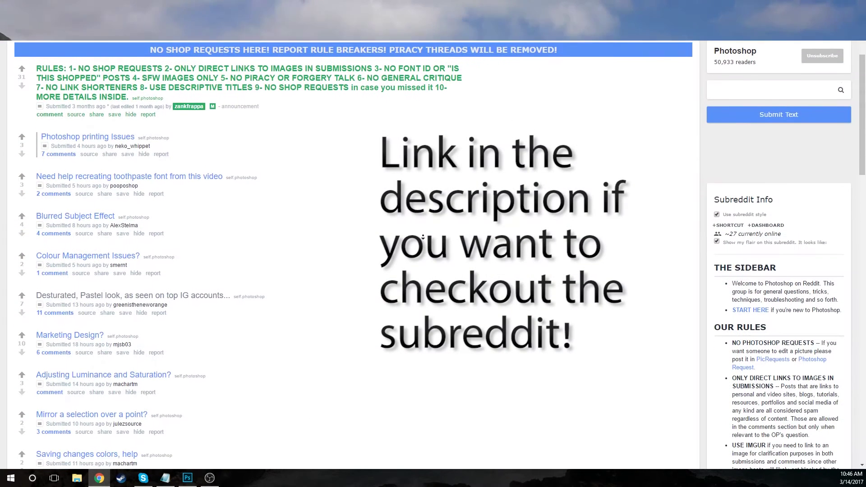
pyautogui.scroll(-2, 423, 237)
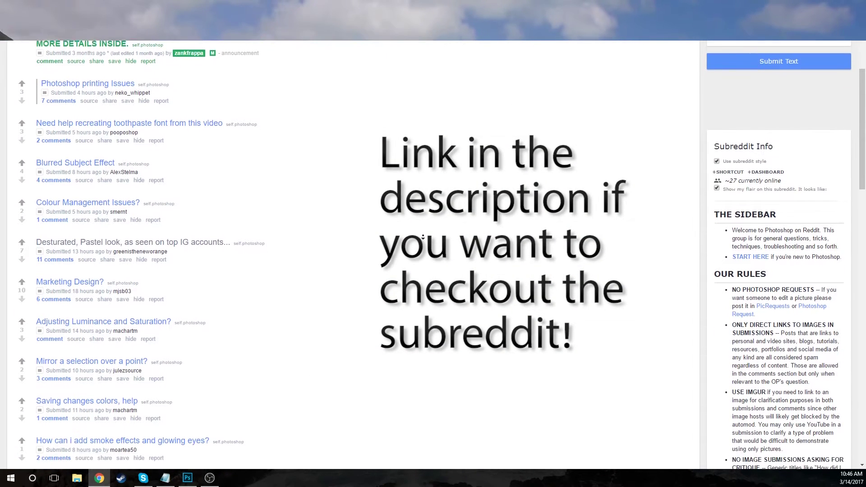
pyautogui.scroll(-2, 423, 237)
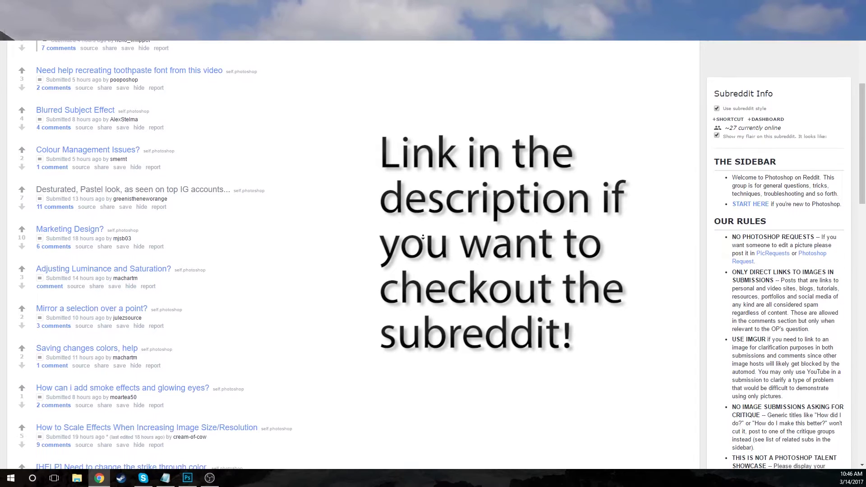
pyautogui.scroll(-2, 423, 237)
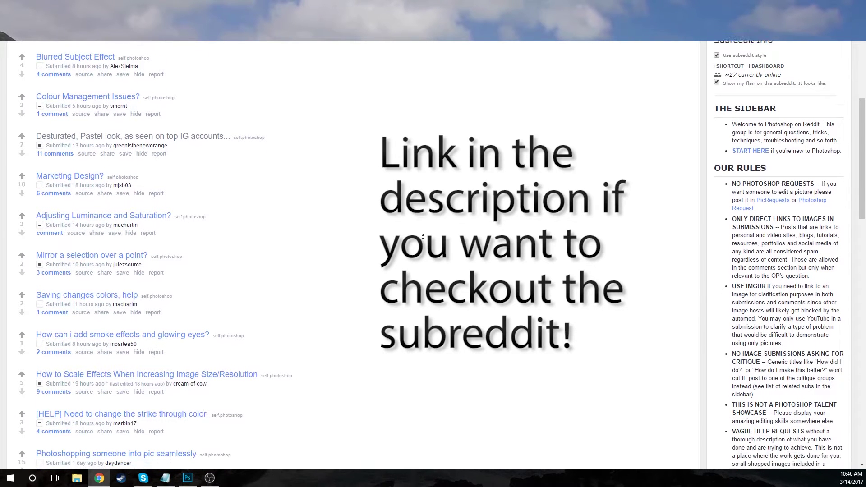
pyautogui.scroll(-2, 423, 237)
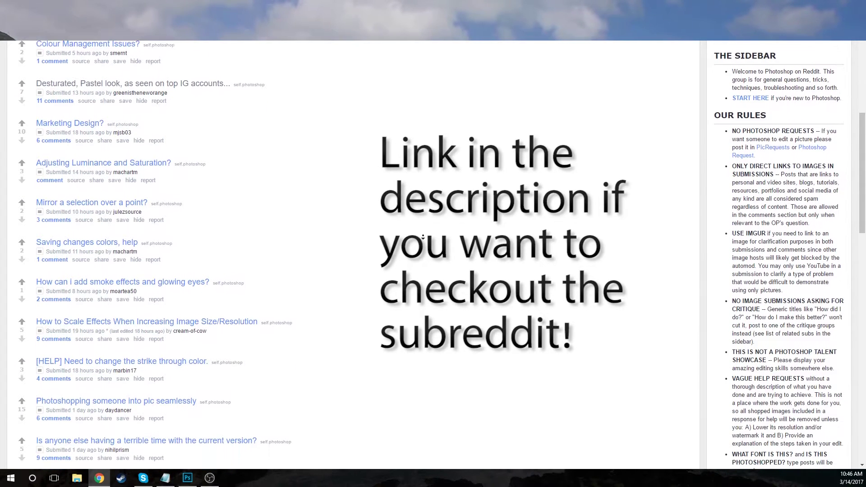
pyautogui.scroll(-2, 423, 237)
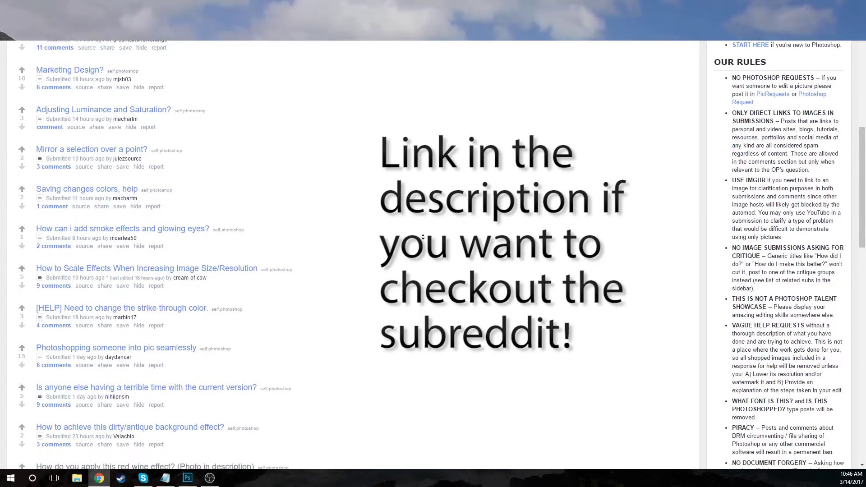
pyautogui.scroll(-2, 423, 237)
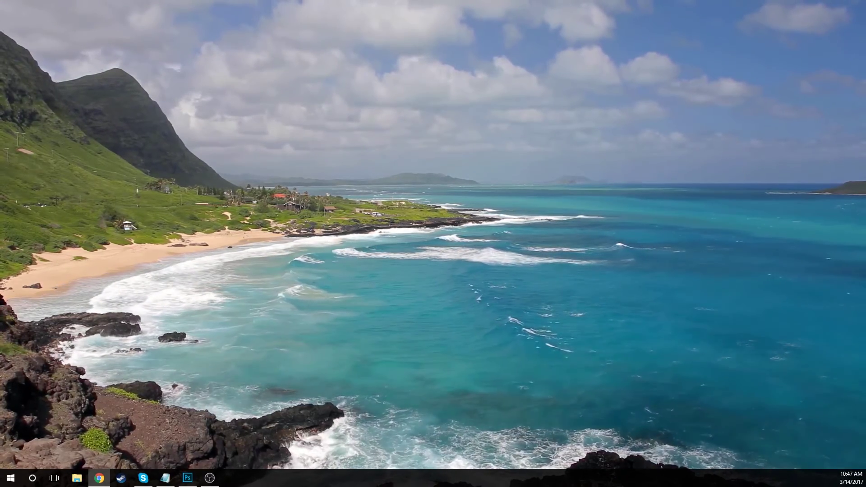
# Step: Open lebron james.jpg, check it at 100% and 66.7%, and unlock the Background into Layer 0
pyautogui.hotkey('alt', 'Tab')
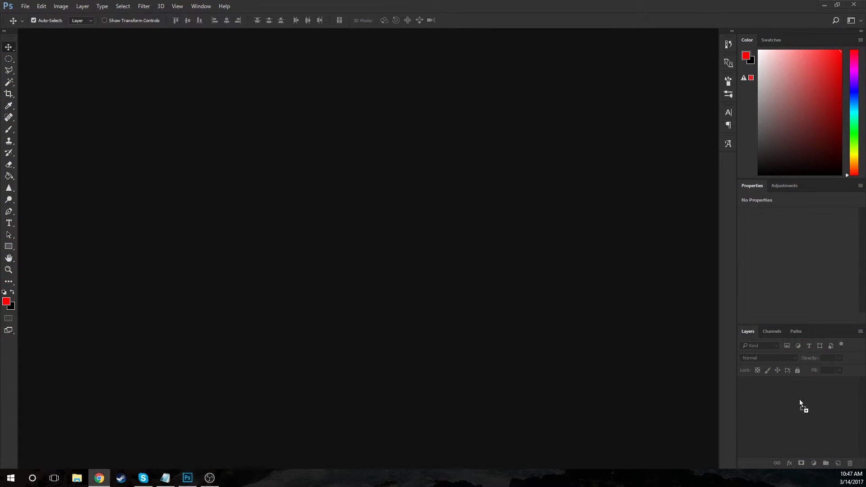
pyautogui.moveTo(802, 406); pyautogui.dragTo(609, 293)
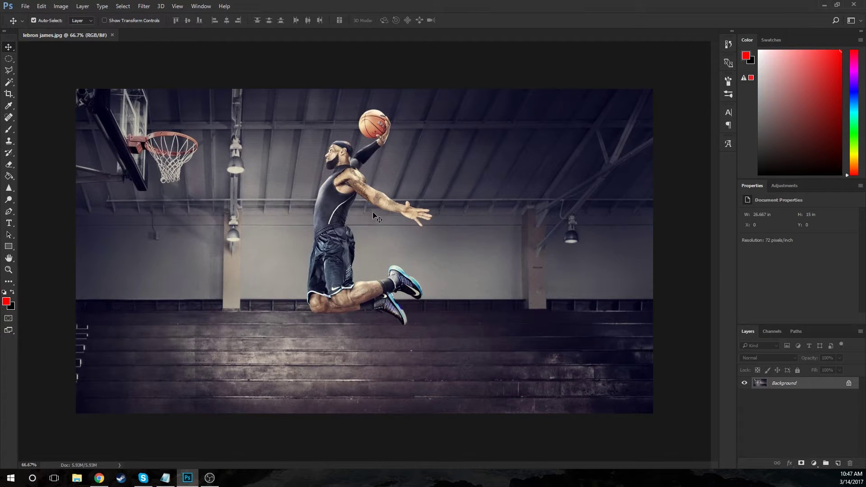
pyautogui.hotkey('ctrl', '+')
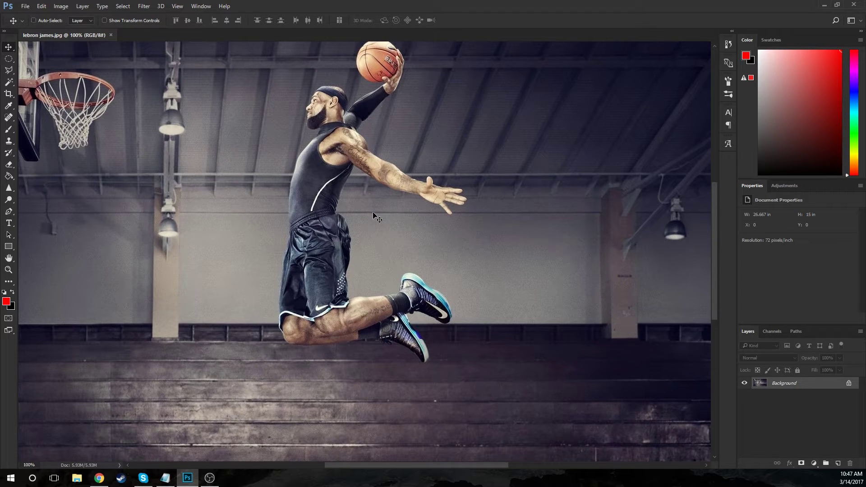
pyautogui.hotkey('ctrl', '-')
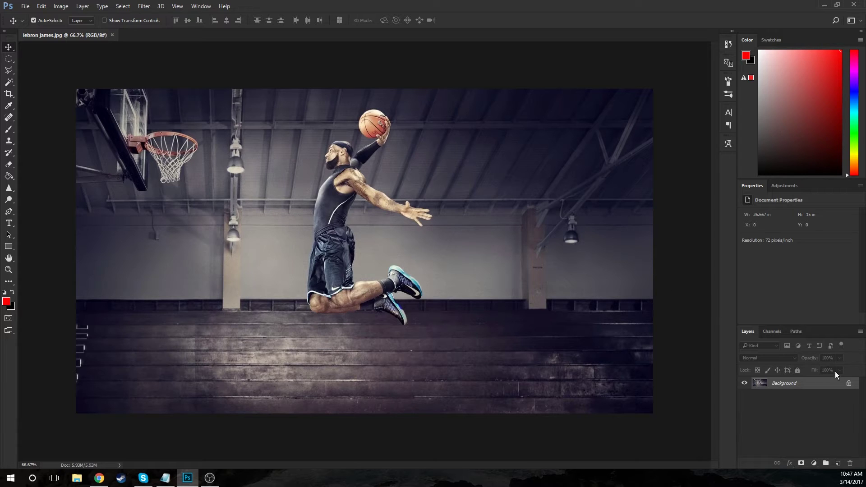
pyautogui.click(849, 384)
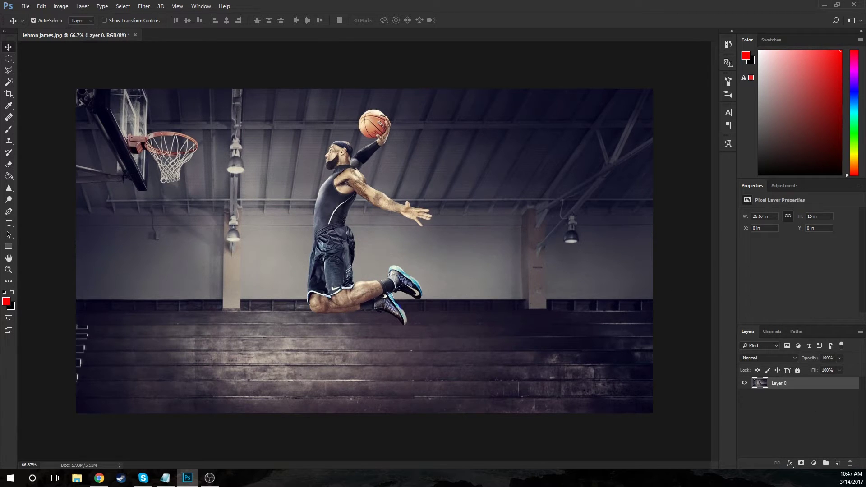
pyautogui.click(99, 477)
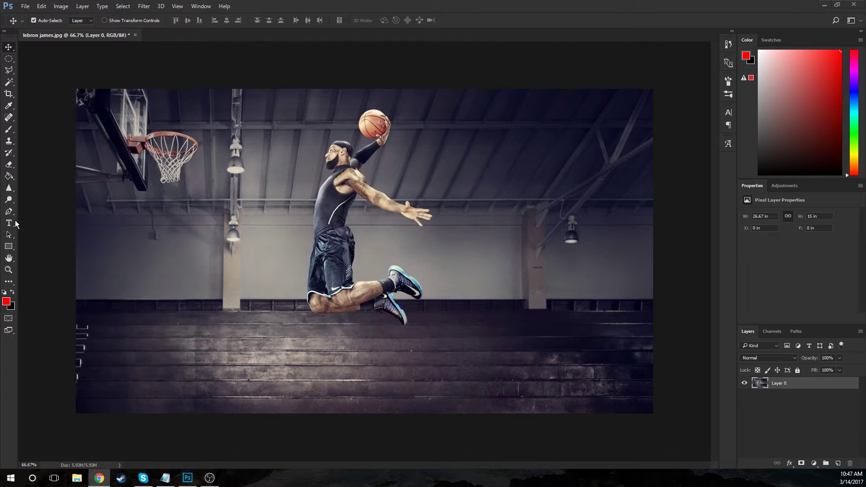
# Step: Add the quote 'You have to be able to accept failure to get better.' in red 72 pt Brush Script Std
pyautogui.click(8, 223)
pyautogui.click(245, 284)
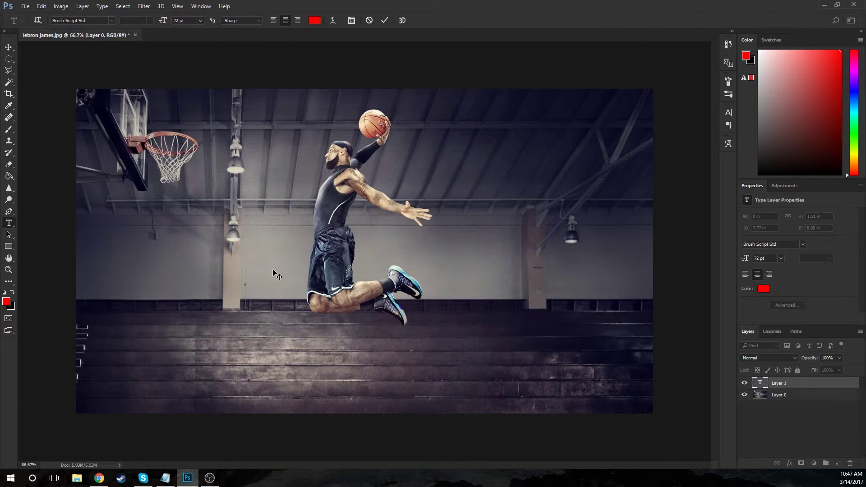
pyautogui.write('You have to be able to accept failure to get better.')
pyautogui.hotkey('ctrl', 'a')
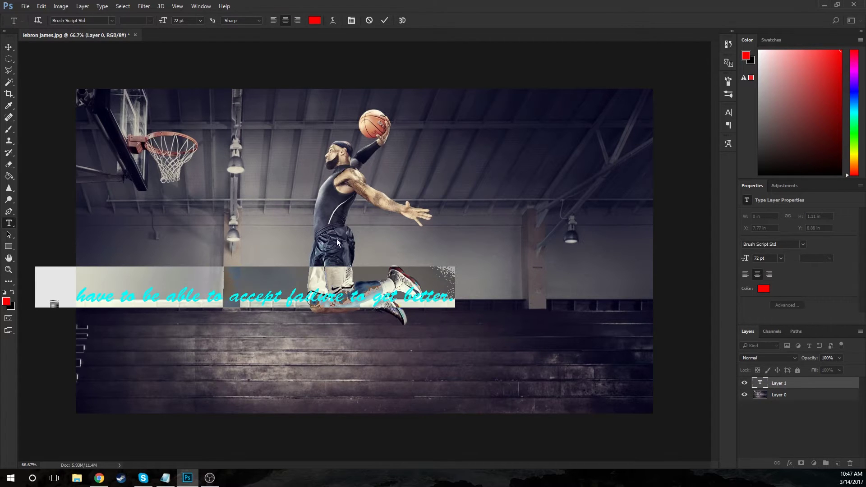
pyautogui.hotkey('ctrl', 'Return')
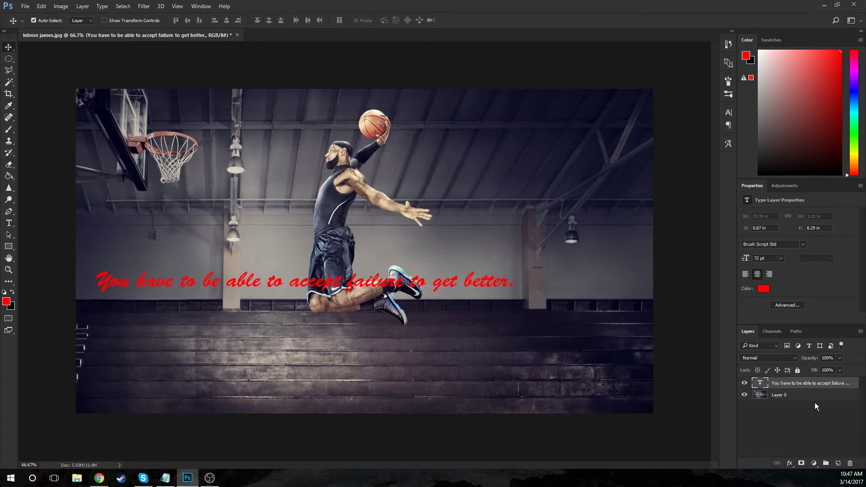
# Step: Move the quote text layer beneath Layer 0 and make Layer 0 active
pyautogui.moveTo(804, 391); pyautogui.dragTo(803, 402)
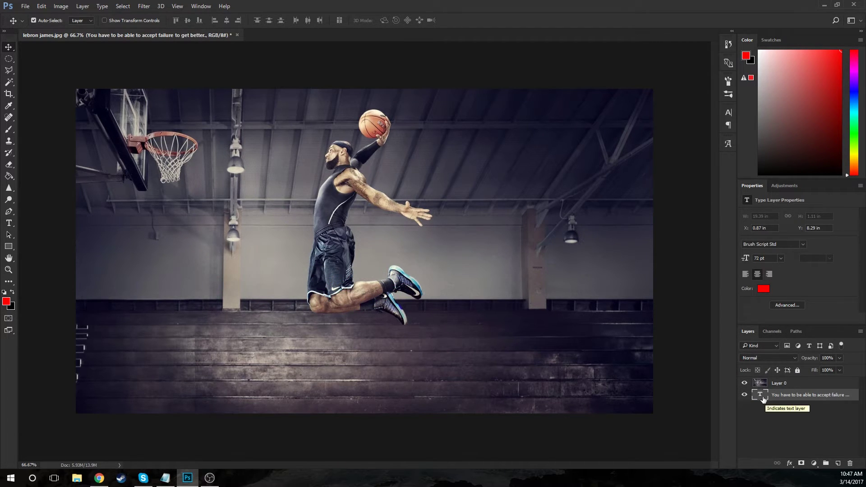
pyautogui.moveTo(786, 392); pyautogui.dragTo(789, 381)
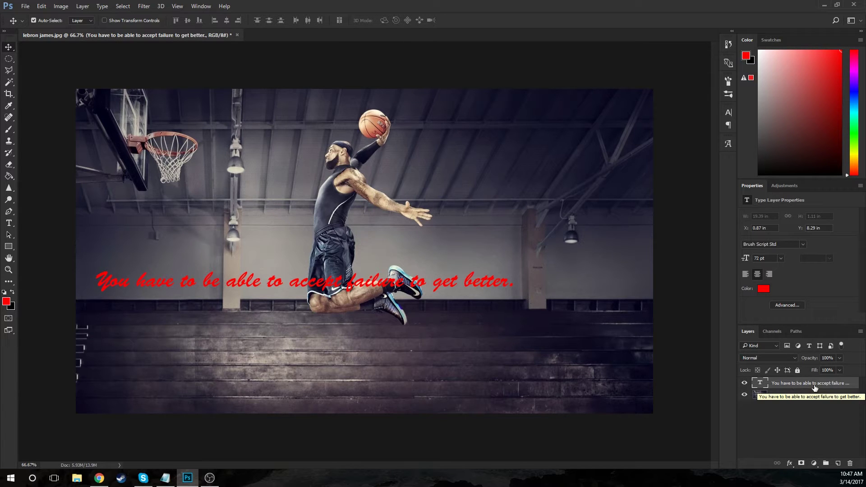
pyautogui.moveTo(814, 387); pyautogui.dragTo(813, 397)
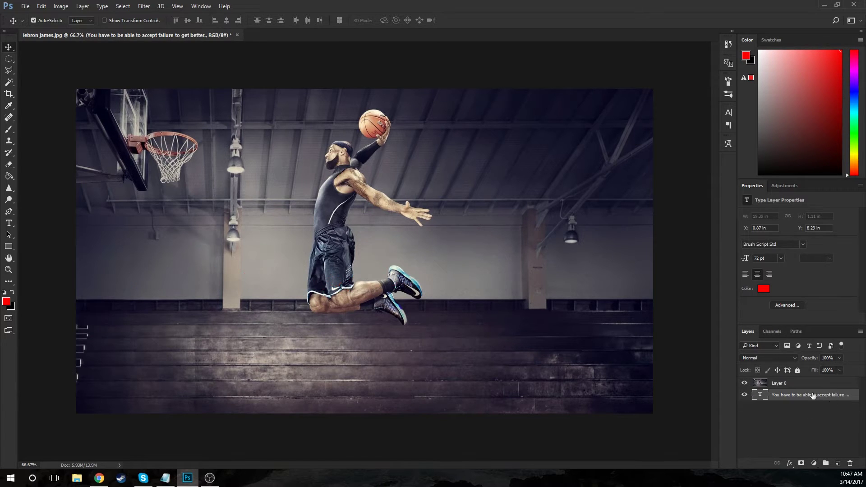
pyautogui.click(790, 384)
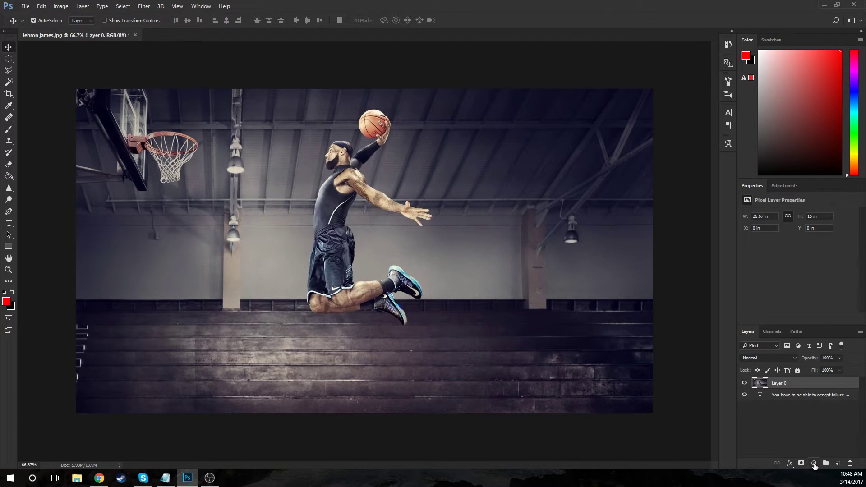
# Step: Add a Gradient Map adjustment layer and set its left gradient stop to dark red 23070b
pyautogui.click(814, 463)
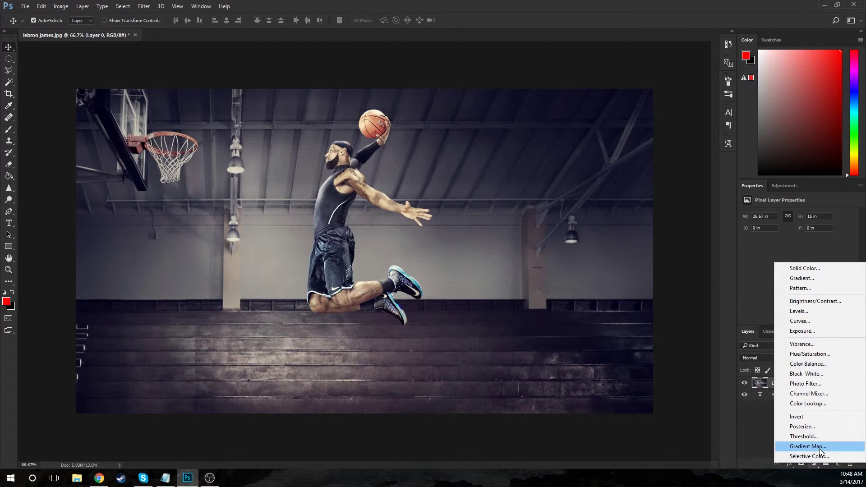
pyautogui.click(820, 450)
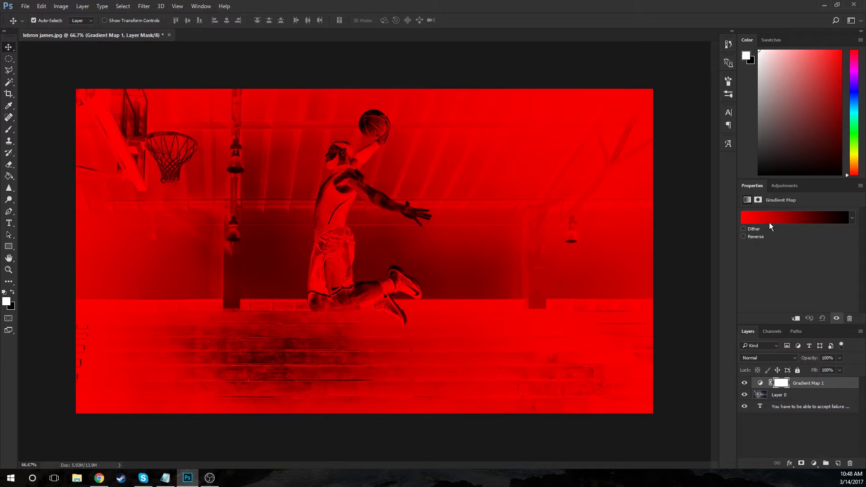
pyautogui.press('i')
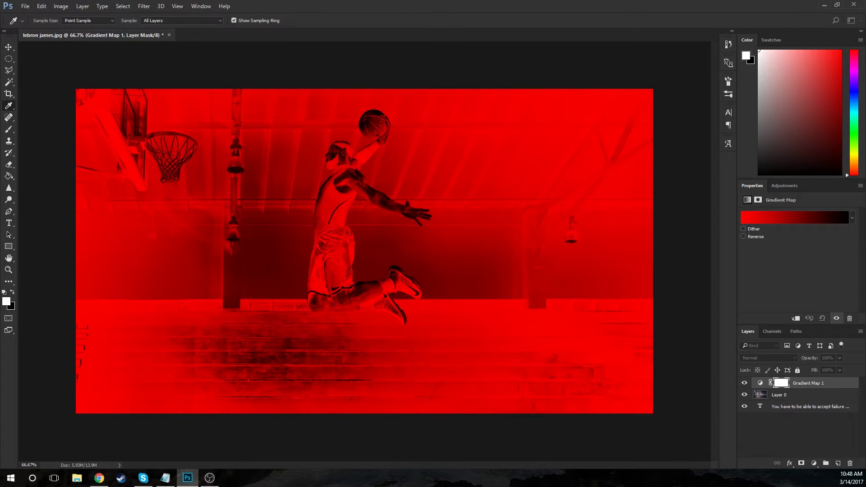
pyautogui.click(794, 217)
pyautogui.moveTo(407, 137); pyautogui.dragTo(456, 145)
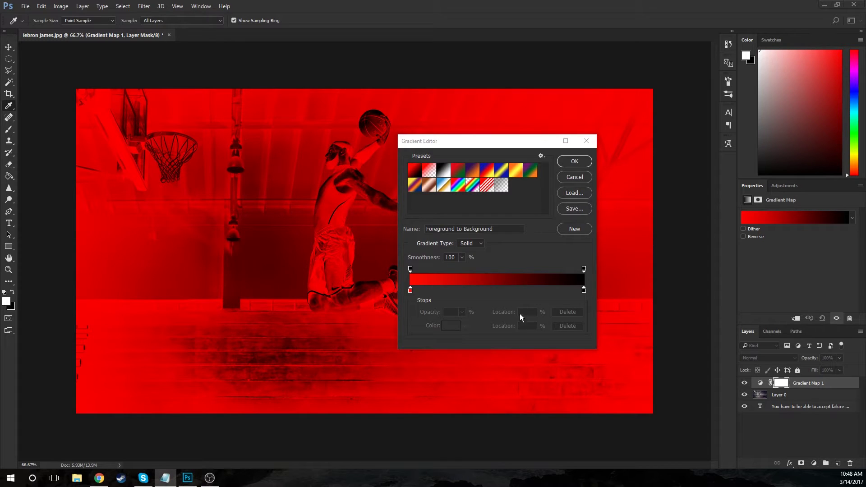
pyautogui.click(410, 291)
pyautogui.doubleClick(411, 291)
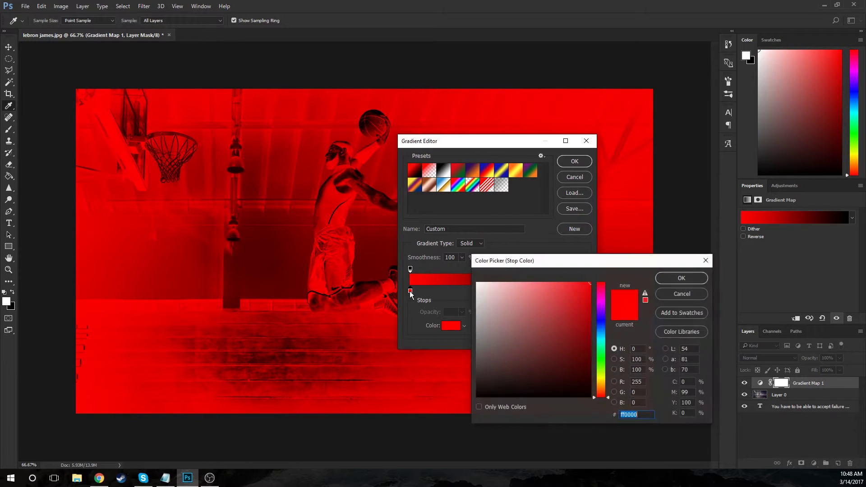
pyautogui.moveTo(620, 261); pyautogui.dragTo(556, 202)
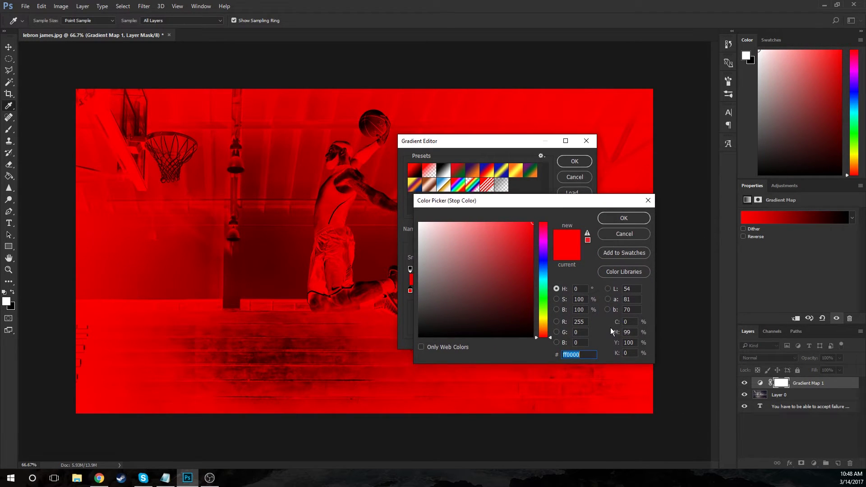
pyautogui.write('230')
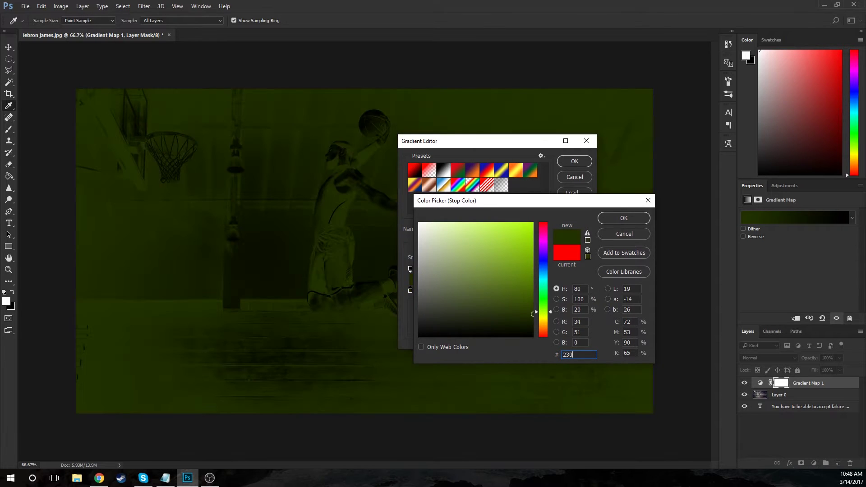
pyautogui.write('70b')
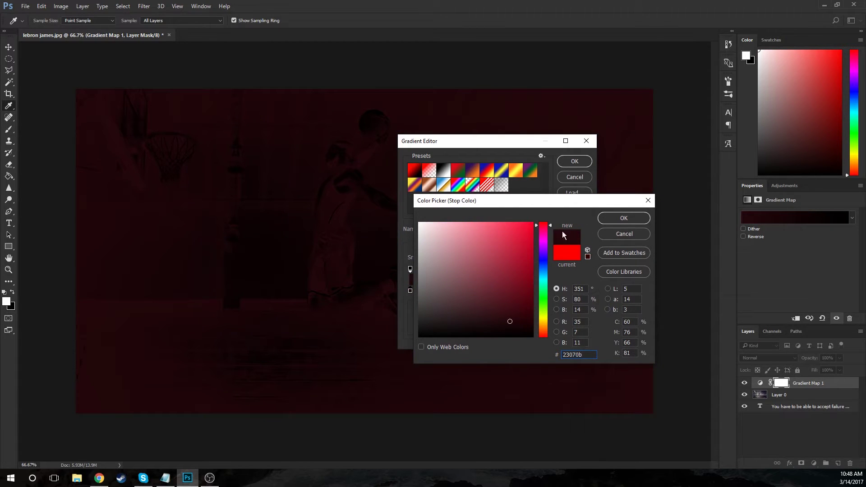
pyautogui.click(611, 220)
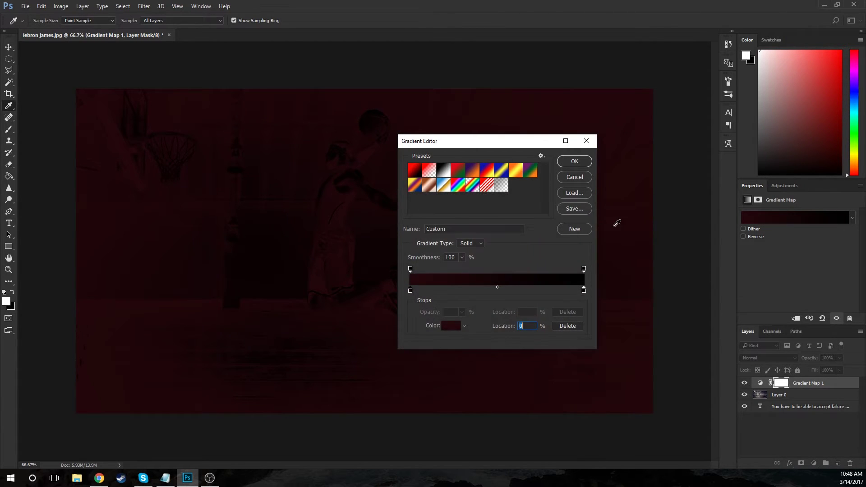
# Step: Set the right gradient stop to ff1223, apply the gradient, and lower its opacity to 83%
pyautogui.doubleClick(584, 291)
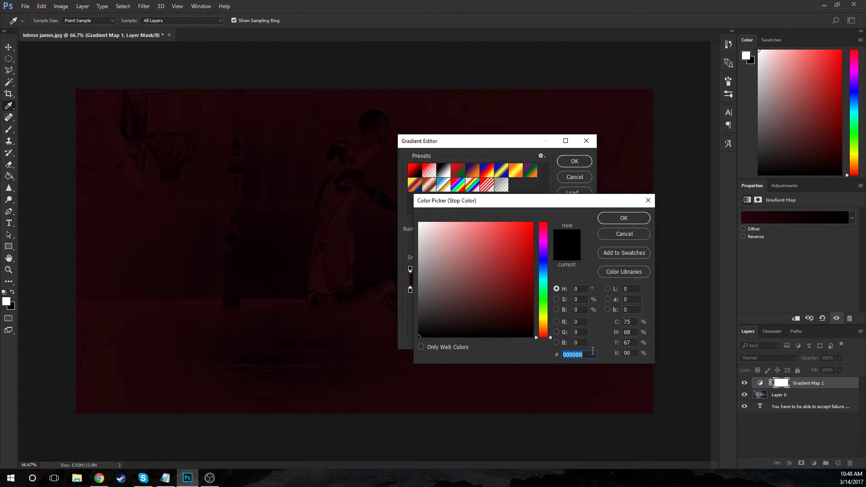
pyautogui.write('ff')
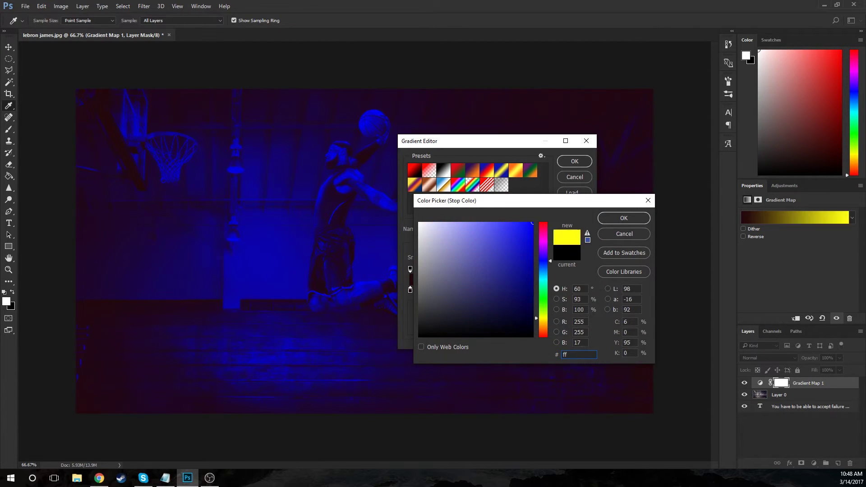
pyautogui.write('1223')
pyautogui.press('Return')
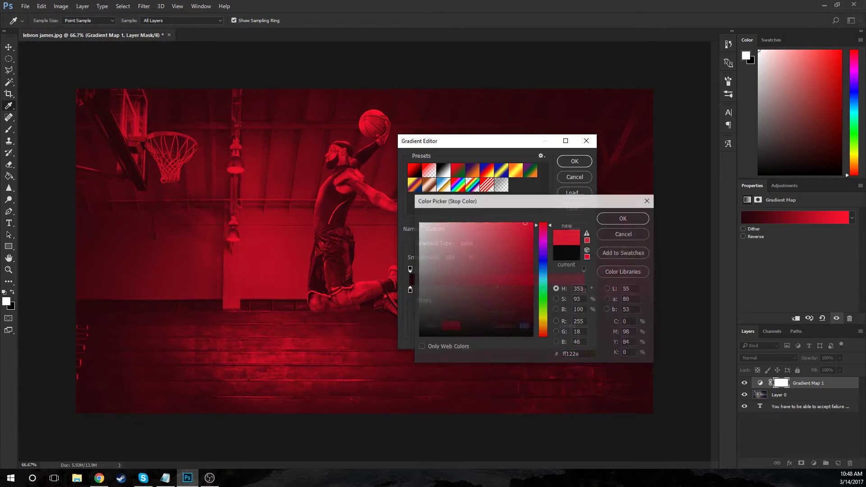
pyautogui.click(580, 161)
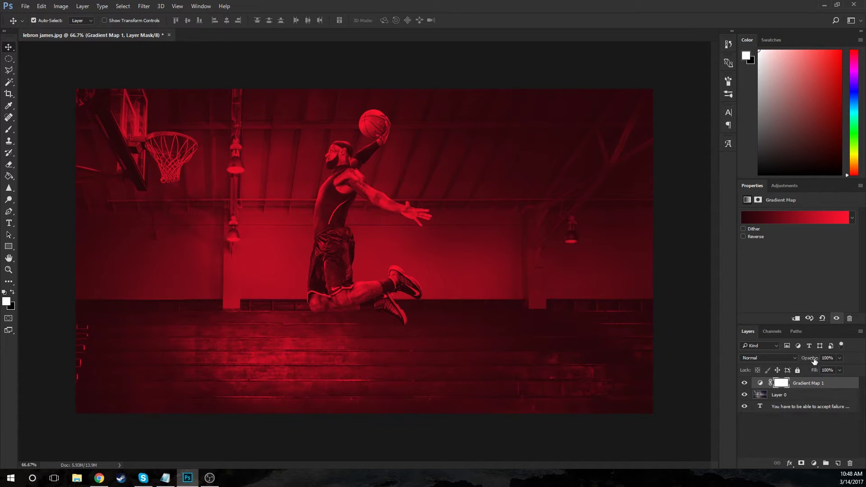
pyautogui.moveTo(815, 361); pyautogui.dragTo(808, 362)
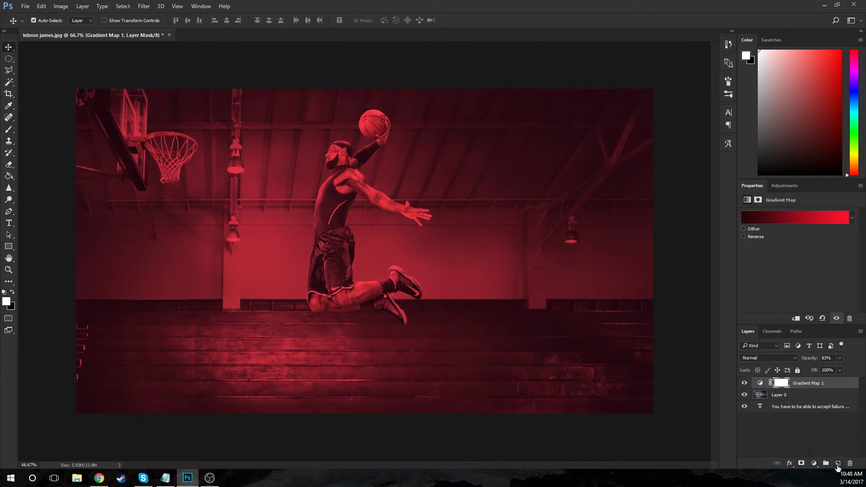
# Step: Add a red Solid Color fill layer and set its blend mode to Darken
pyautogui.click(814, 463)
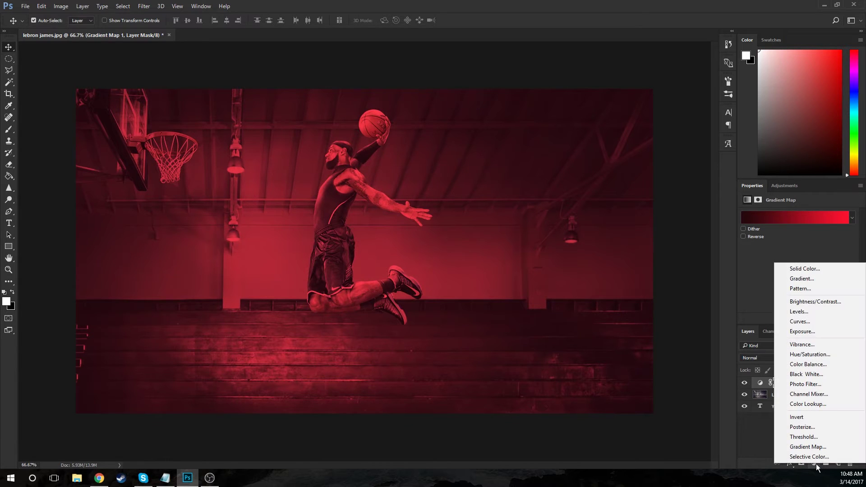
pyautogui.click(805, 269)
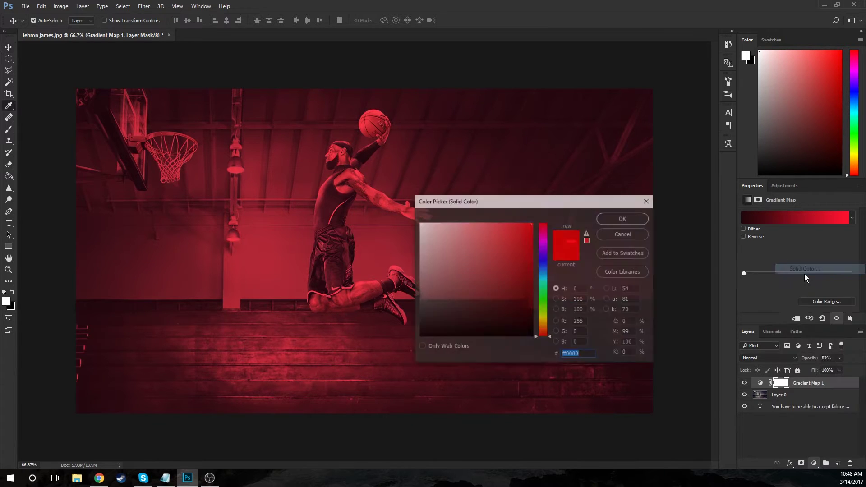
pyautogui.moveTo(543, 227); pyautogui.dragTo(543, 229)
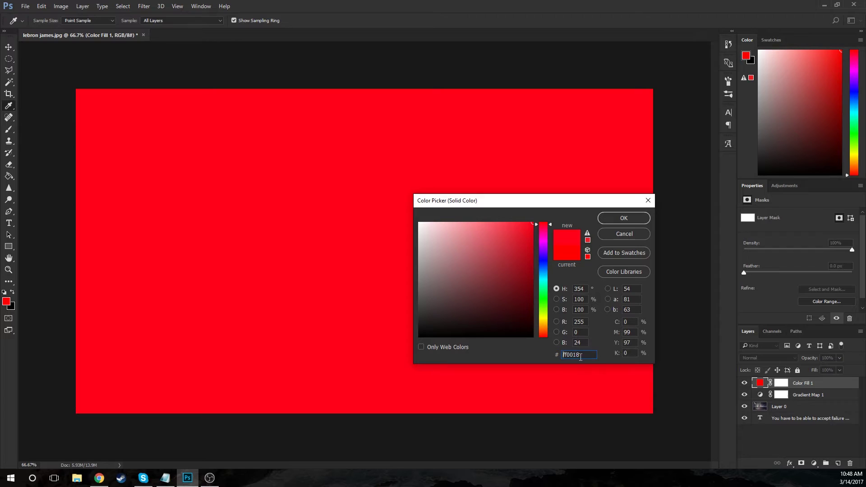
pyautogui.click(633, 219)
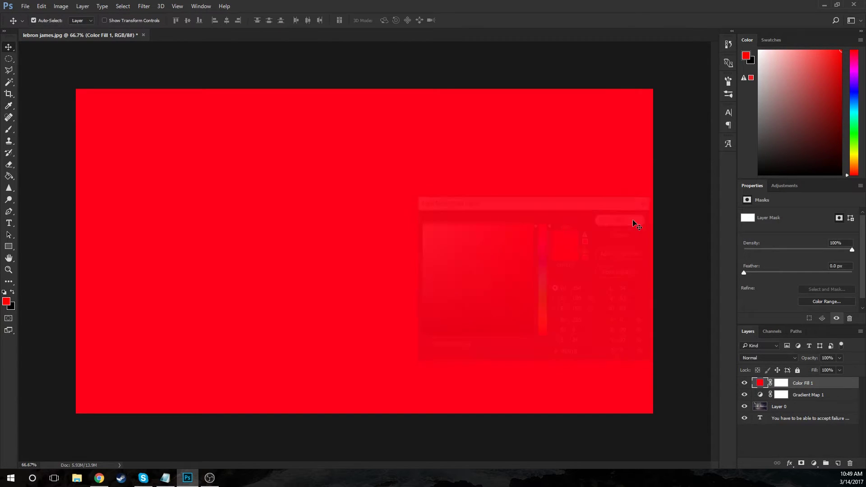
pyautogui.click(756, 357)
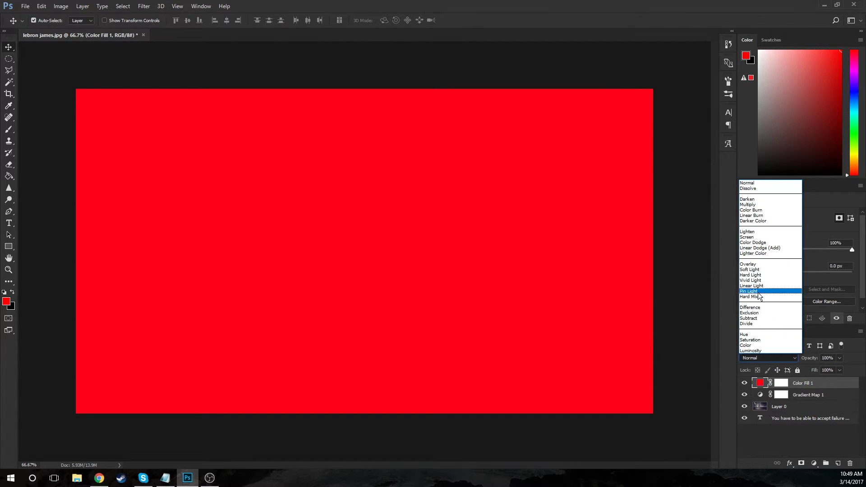
pyautogui.click(751, 200)
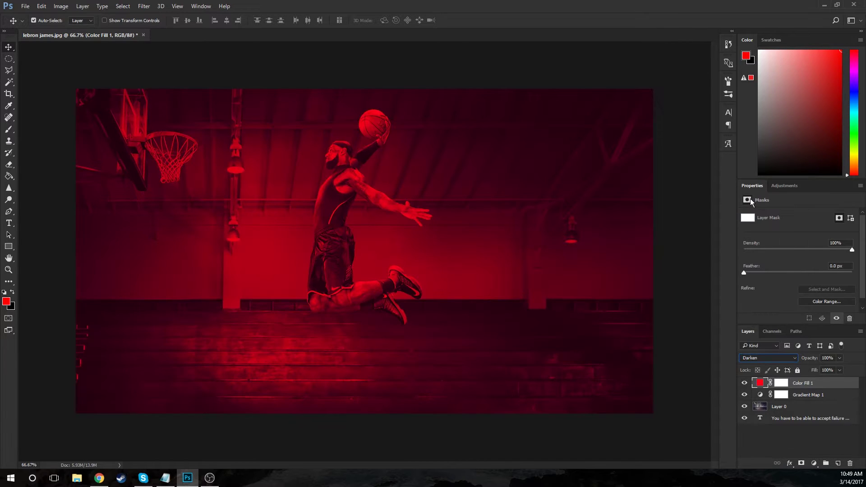
# Step: Compare the red fill on and off, then lower Gradient Map 1's opacity to 44%
pyautogui.click(747, 383)
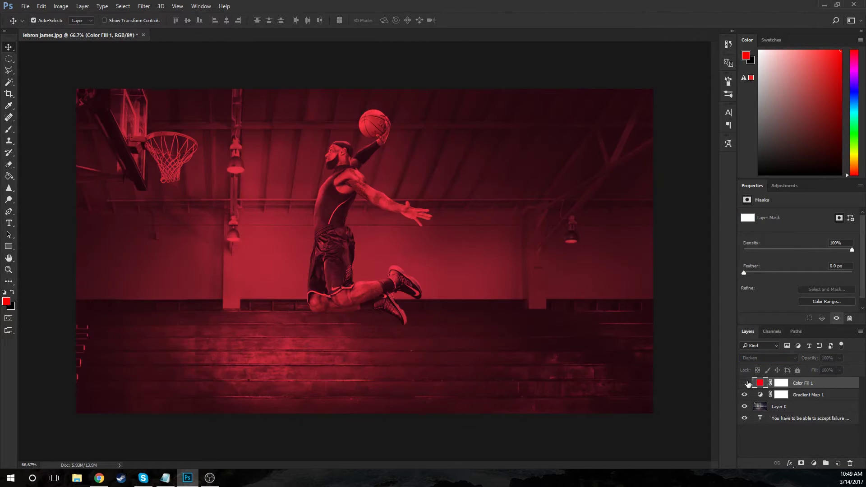
pyautogui.click(747, 383)
pyautogui.click(748, 383)
pyautogui.click(747, 383)
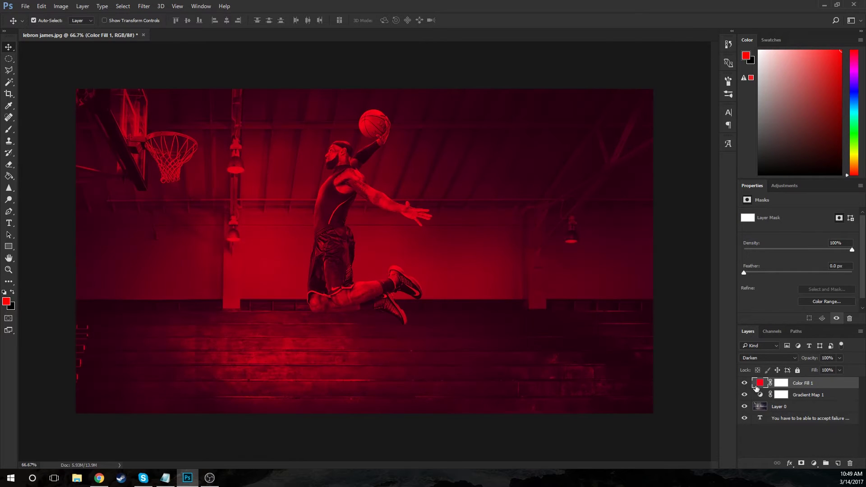
pyautogui.click(808, 396)
pyautogui.moveTo(814, 362); pyautogui.dragTo(794, 365)
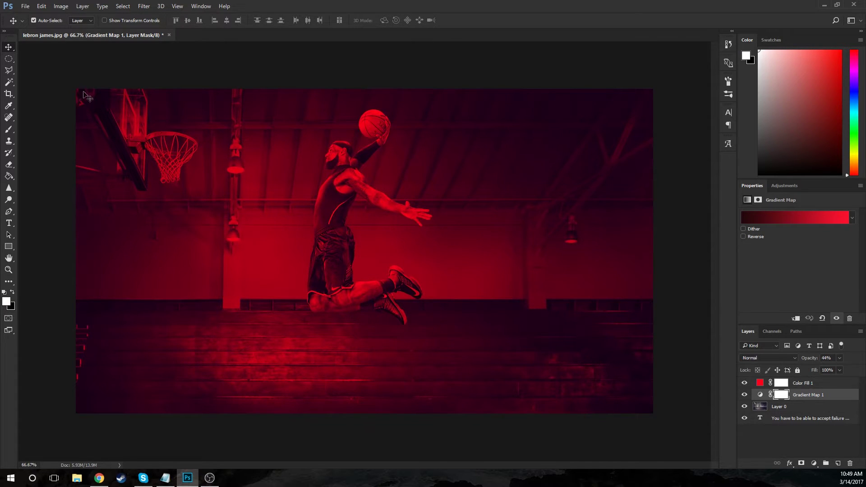
# Step: Switch to the Move tool and view Gradient Map 1's layer mask settings
pyautogui.click(9, 56)
pyautogui.click(10, 51)
pyautogui.click(782, 394)
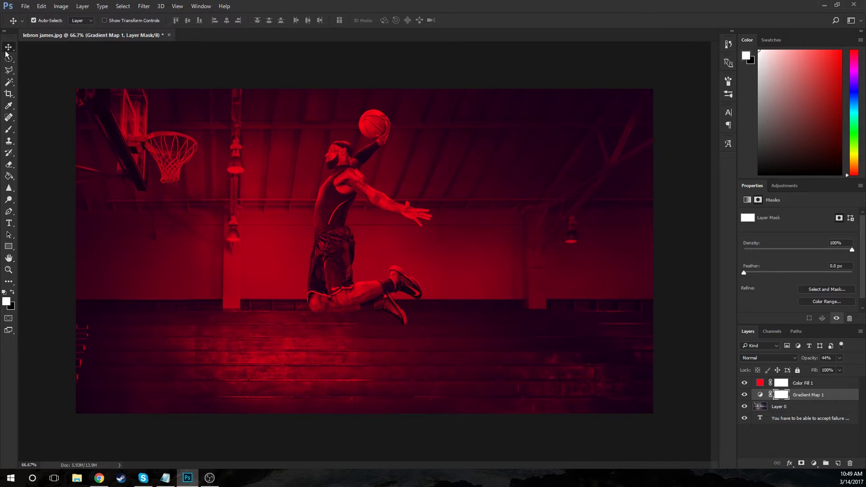
# Step: Lower Color Fill 1's opacity to 90% and reselect the layer
pyautogui.click(805, 386)
pyautogui.moveTo(812, 361); pyautogui.dragTo(803, 360)
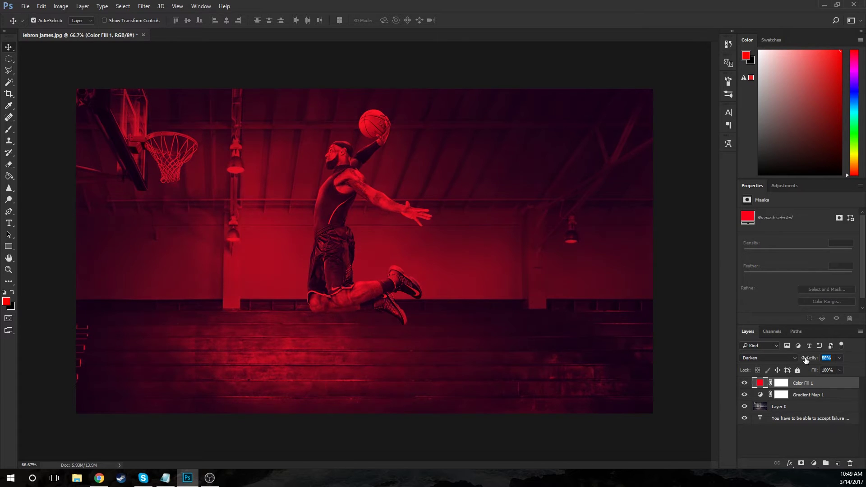
pyautogui.press('Return')
pyautogui.click(783, 451)
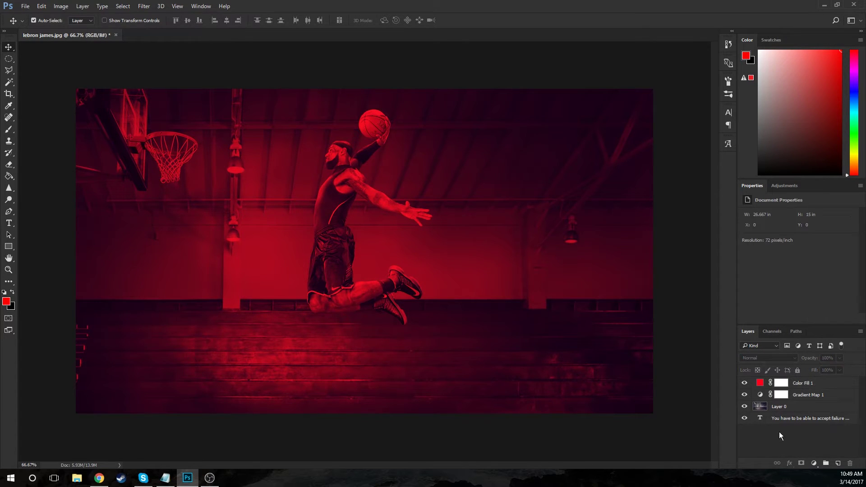
pyautogui.click(799, 385)
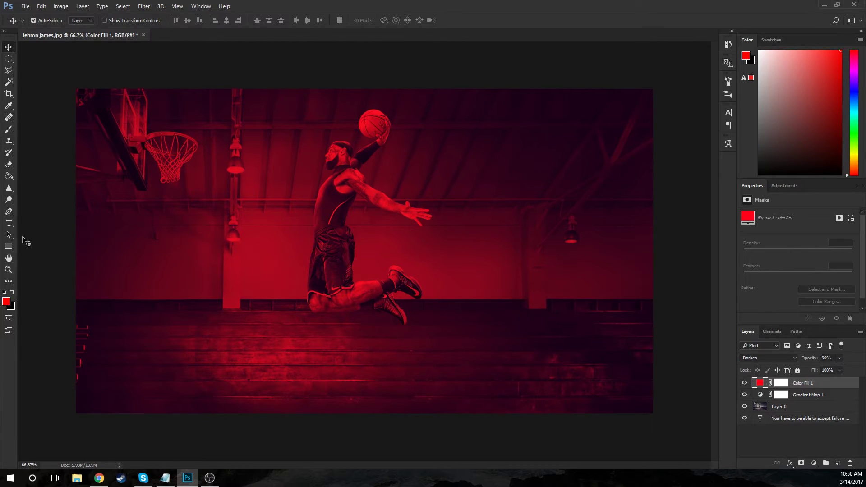
# Step: Draw an unfilled 1147 × 269 px rectangle with an 8 px white stroke across the photo's middle
pyautogui.click(11, 247)
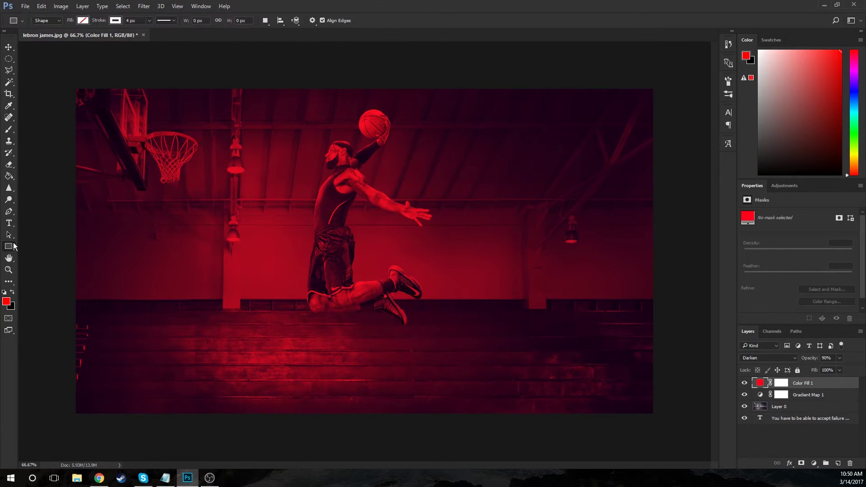
pyautogui.click(83, 20)
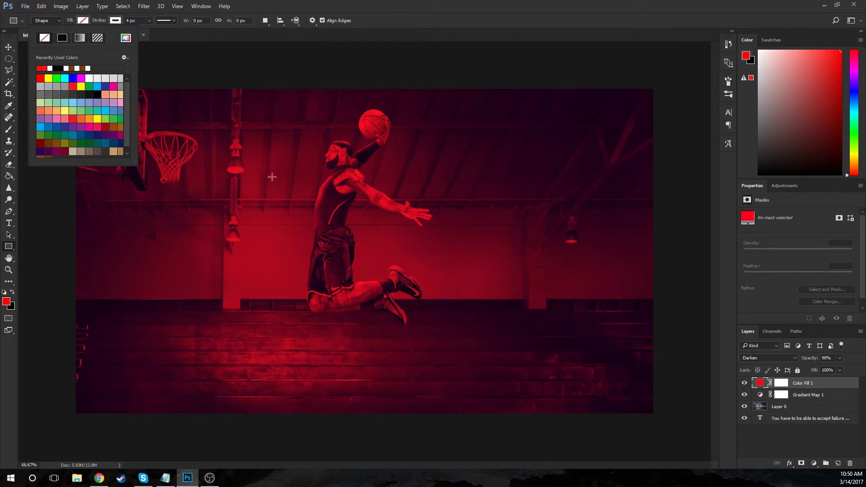
pyautogui.click(111, 20)
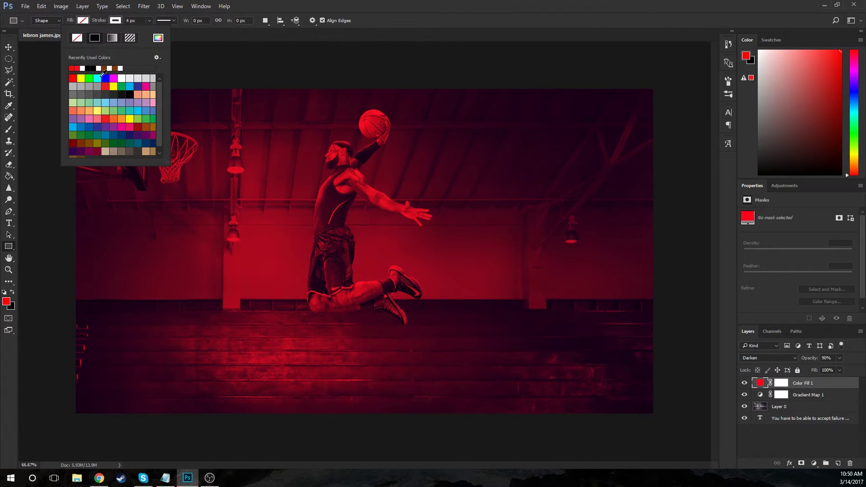
pyautogui.click(83, 69)
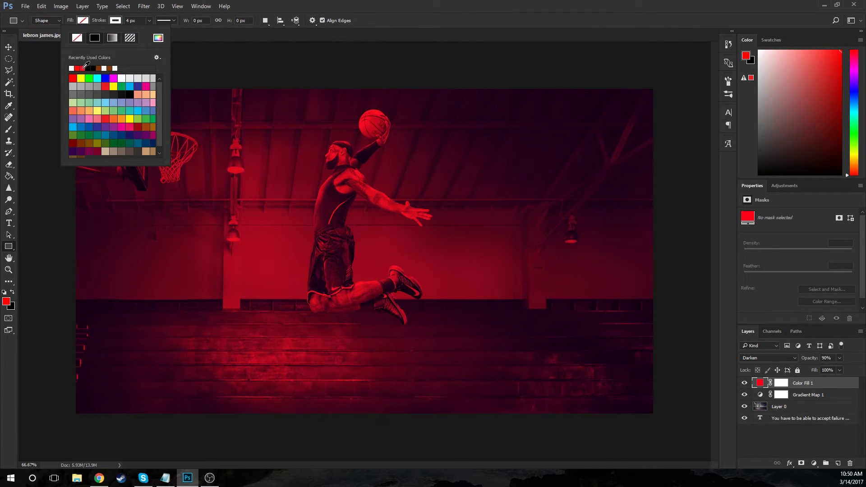
pyautogui.click(298, 4)
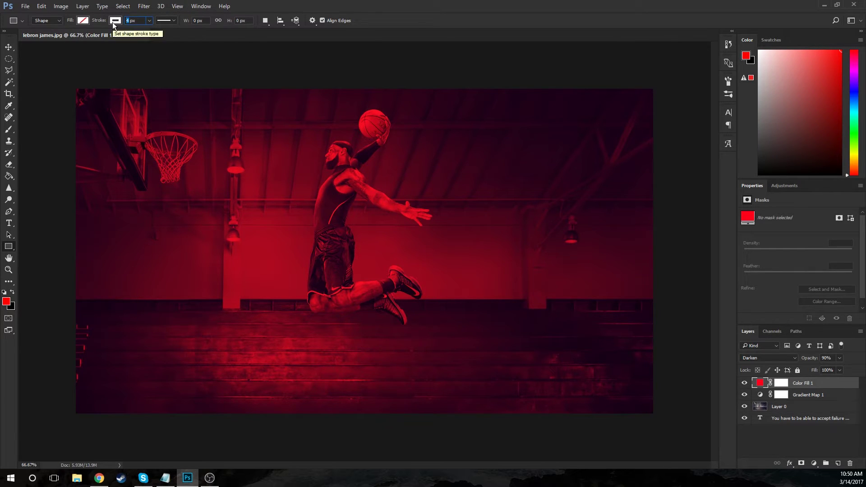
pyautogui.write('8')
pyautogui.moveTo(193, 224); pyautogui.dragTo(537, 304)
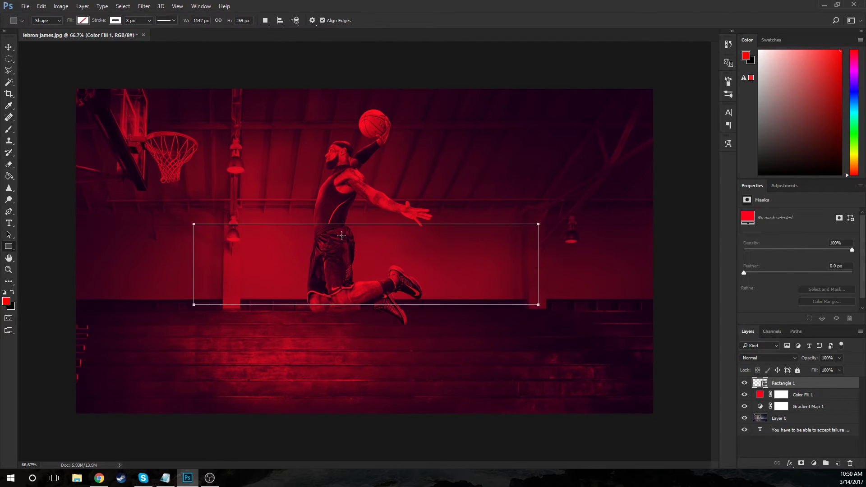
# Step: Centre Rectangle 1 horizontally on the canvas and move it down over the player's legs
pyautogui.click(9, 47)
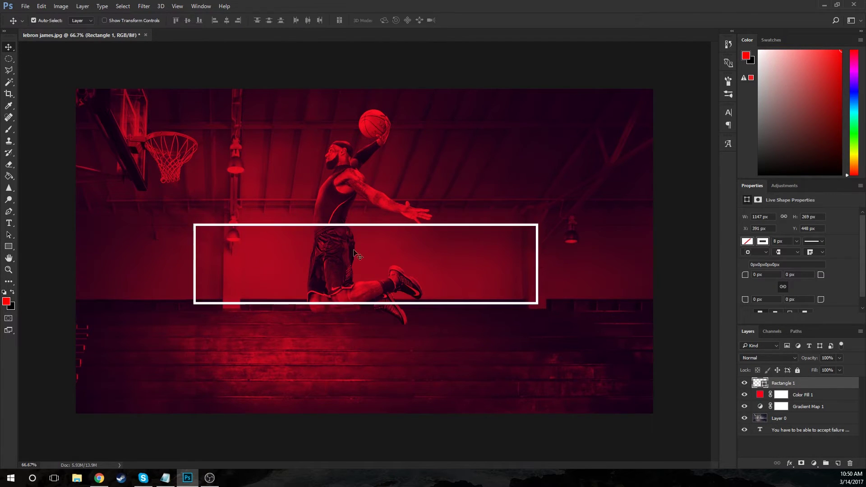
pyautogui.moveTo(358, 232); pyautogui.dragTo(358, 231)
pyautogui.hotkey('ctrl', 'a')
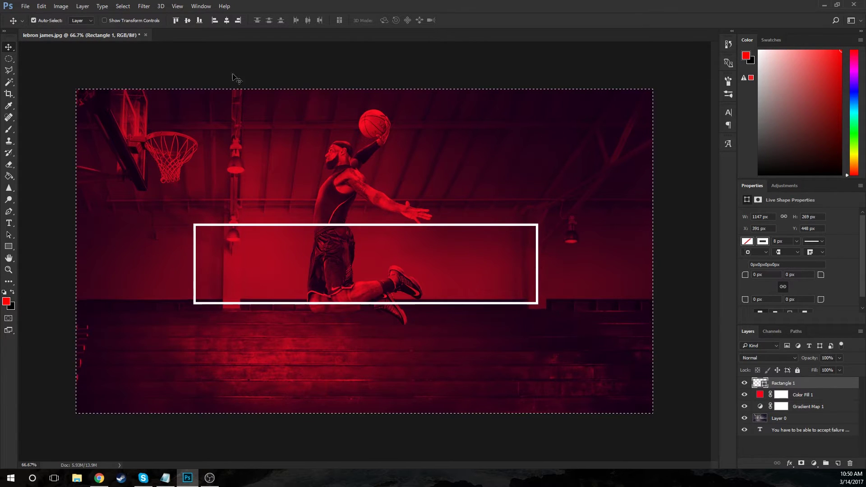
pyautogui.click(227, 20)
pyautogui.hotkey('ctrl', 'd')
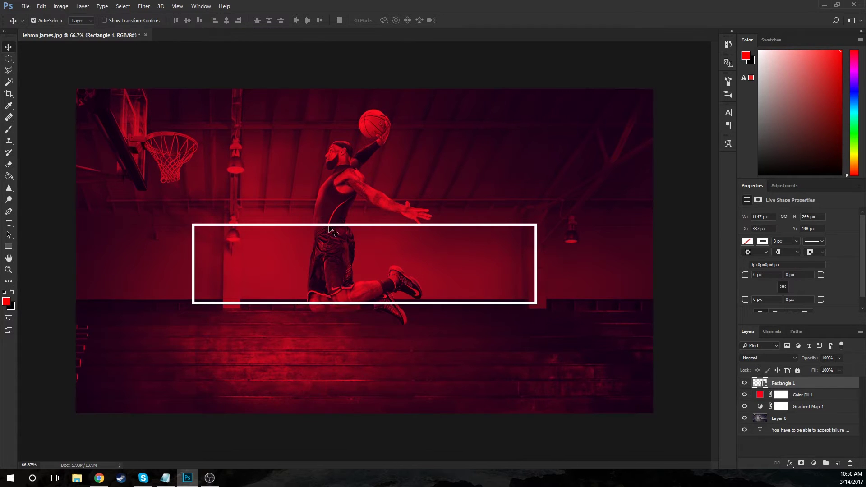
pyautogui.moveTo(330, 227); pyautogui.dragTo(331, 254)
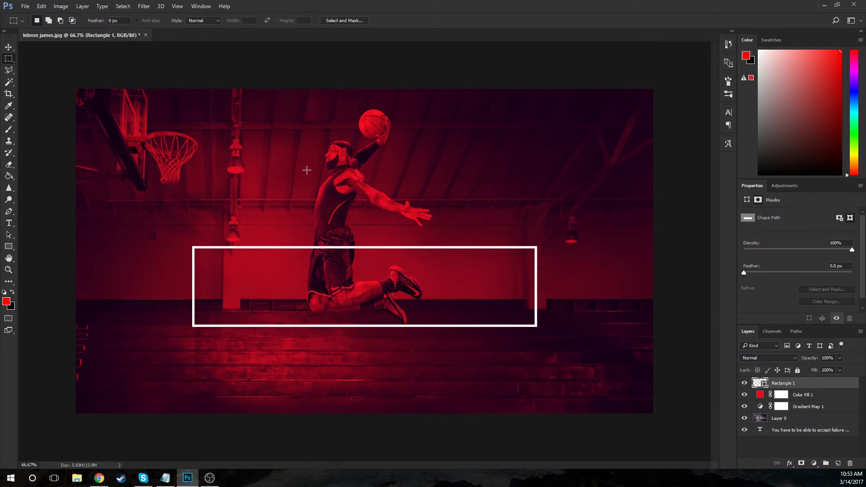
# Step: Select a square over the player's torso and fill it with black on a new Layer 1
pyautogui.moveTo(288, 157); pyautogui.dragTo(348, 217)
pyautogui.click(294, 170)
pyautogui.moveTo(294, 170); pyautogui.dragTo(393, 268)
pyautogui.click(8, 47)
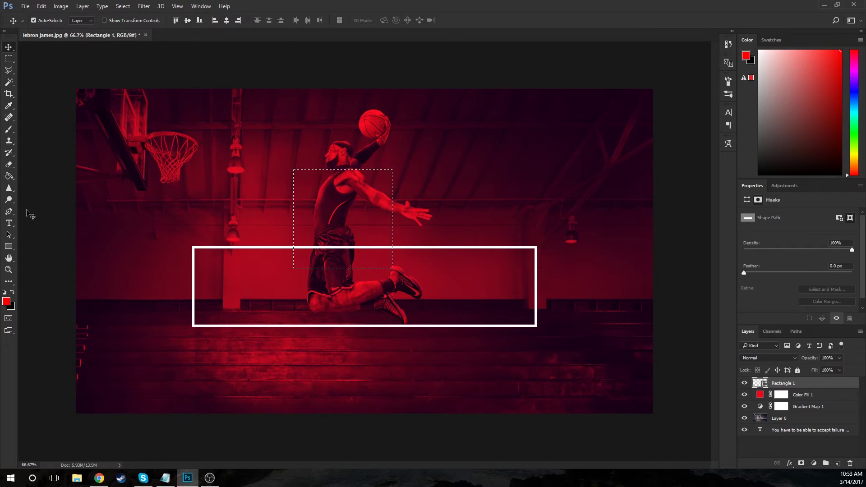
pyautogui.click(12, 291)
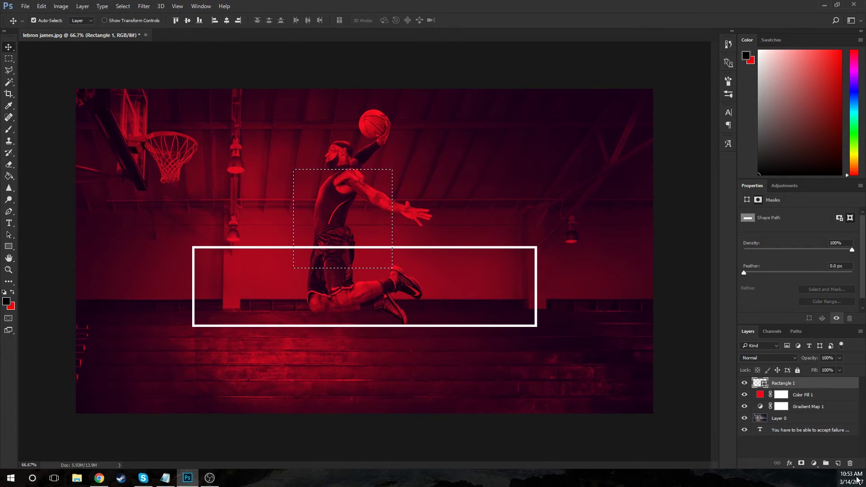
pyautogui.click(838, 463)
pyautogui.click(9, 176)
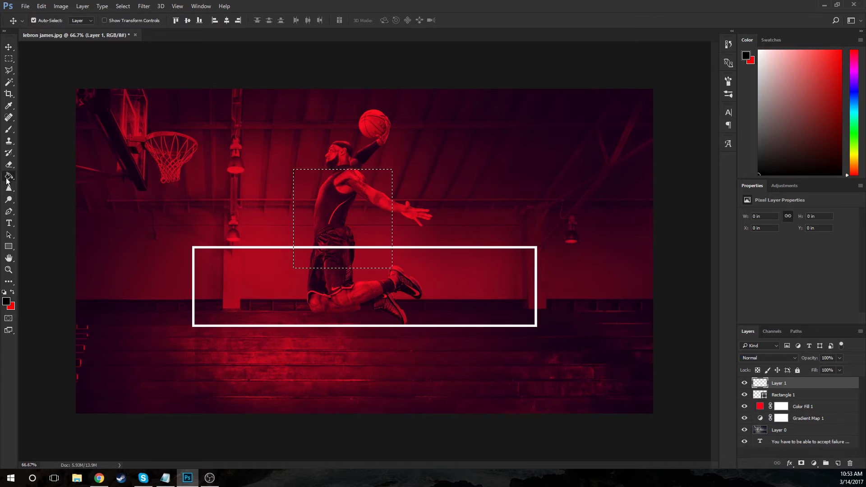
pyautogui.click(321, 221)
pyautogui.hotkey('ctrl', 'd')
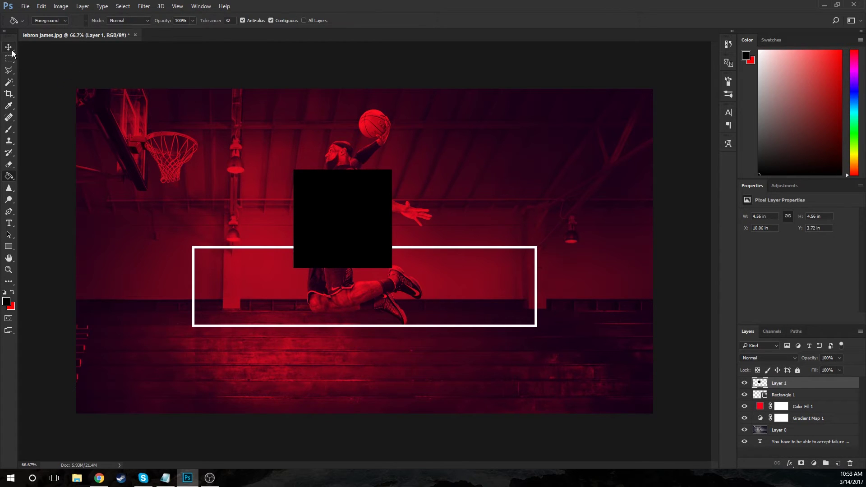
# Step: Centre the black square horizontally on the canvas
pyautogui.click(9, 48)
pyautogui.hotkey('ctrl', 'a')
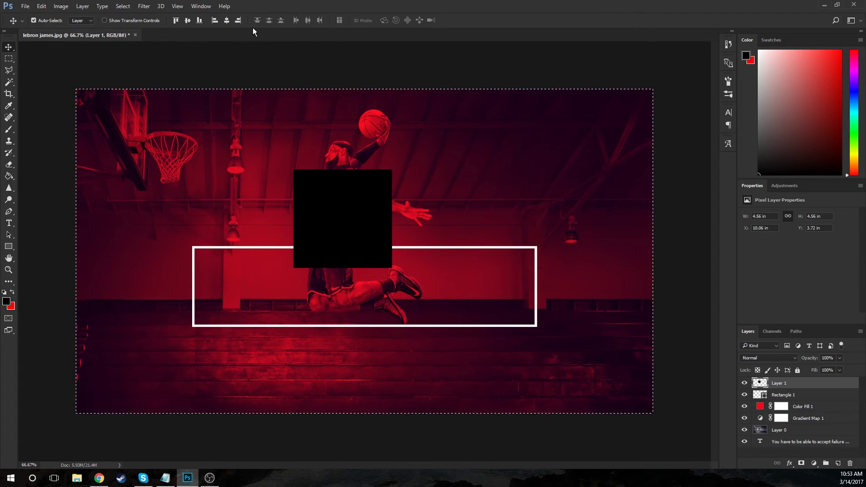
pyautogui.click(227, 24)
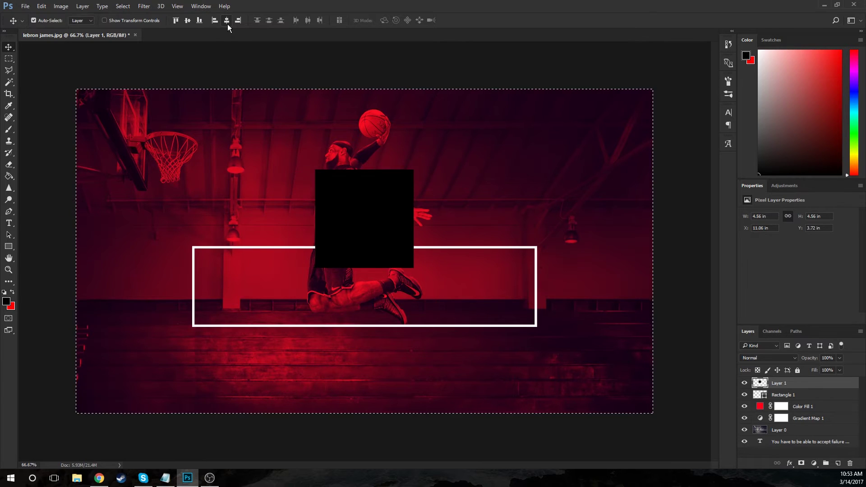
pyautogui.hotkey('ctrl', 'd')
# Step: Load the black square as a selection and add it as Rectangle 1's layer mask
pyautogui.keyDown('ctrl'); pyautogui.click(760, 384); pyautogui.keyUp('ctrl')
pyautogui.click(784, 395)
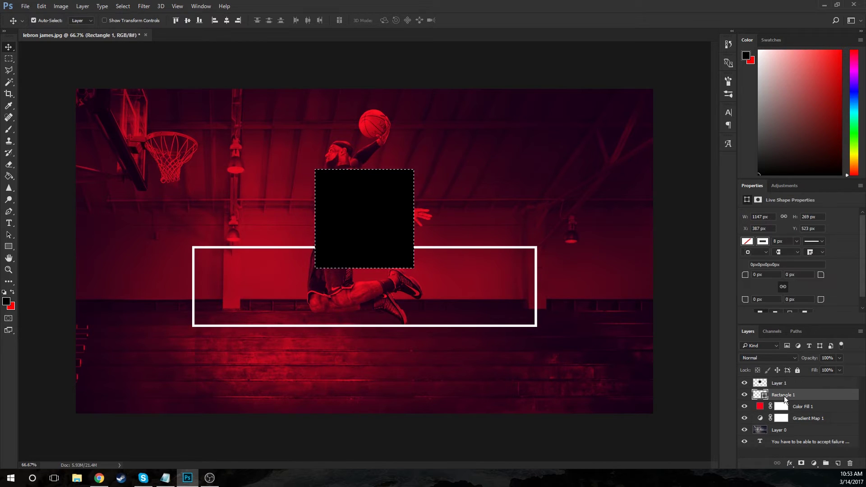
pyautogui.click(800, 464)
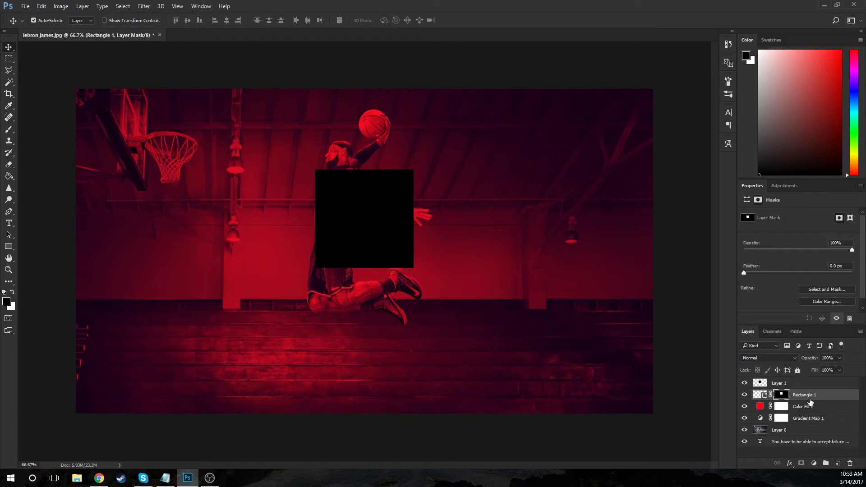
# Step: Delete the black square layer and select Rectangle 1's mask thumbnail
pyautogui.click(780, 384)
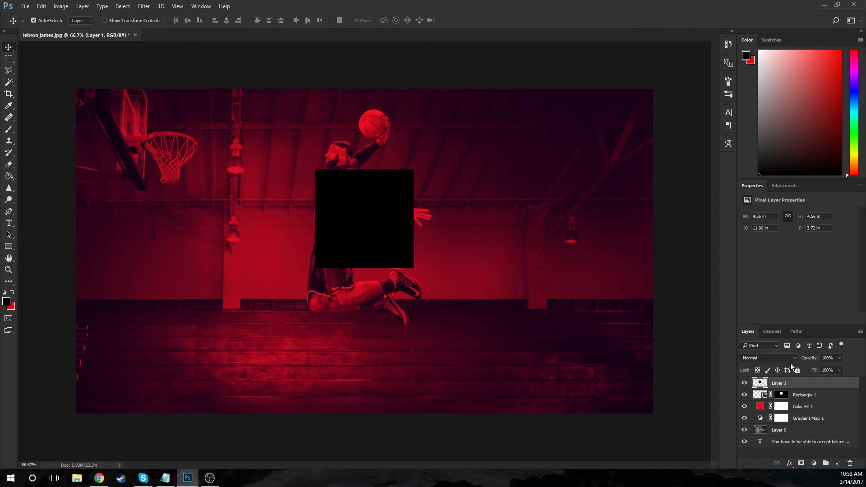
pyautogui.press('Delete')
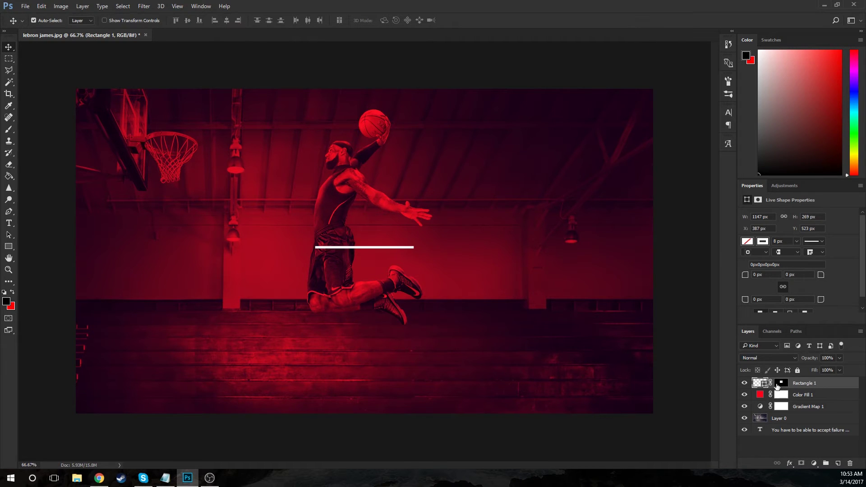
pyautogui.click(782, 384)
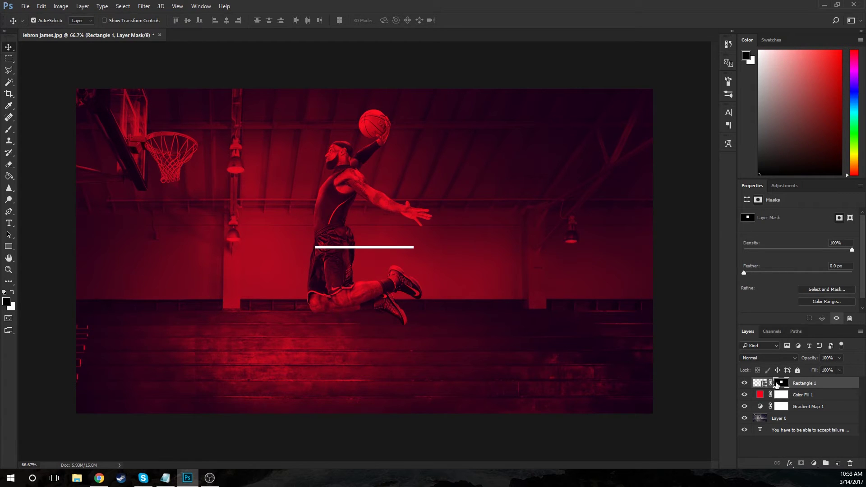
pyautogui.click(61, 6)
# Step: Invert Rectangle 1's mask so it cuts a gap in the white outline
pyautogui.moveTo(74, 31)
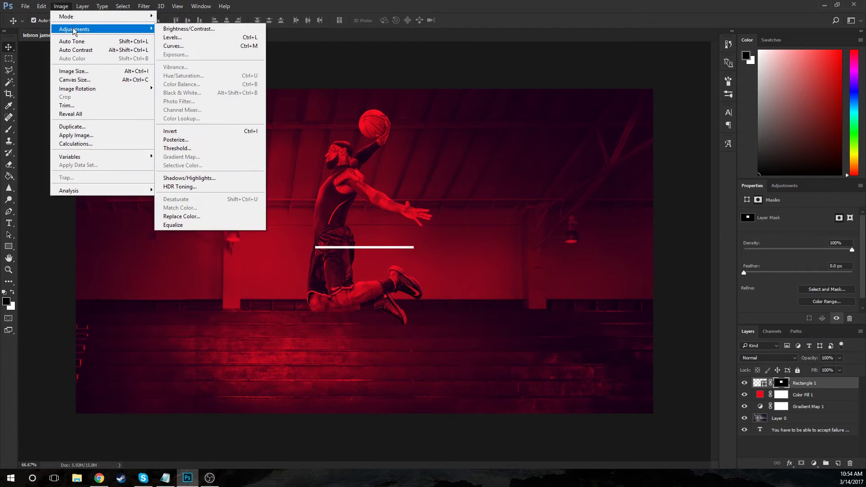
pyautogui.click(196, 130)
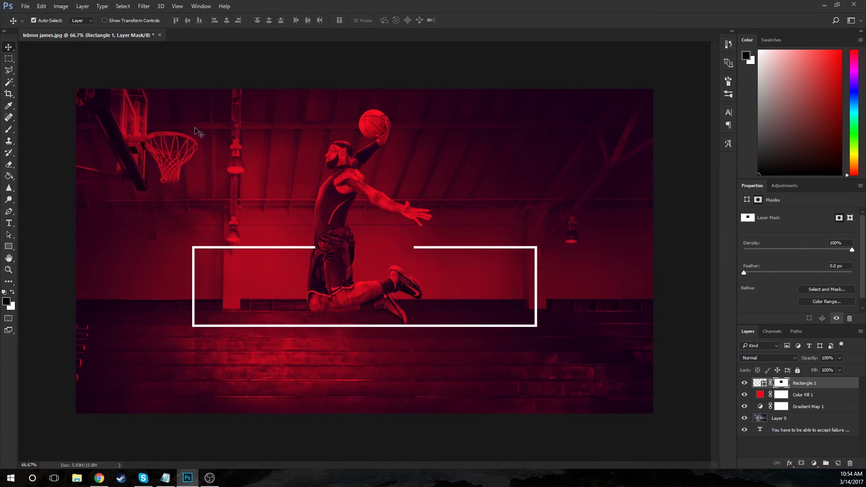
pyautogui.click(769, 383)
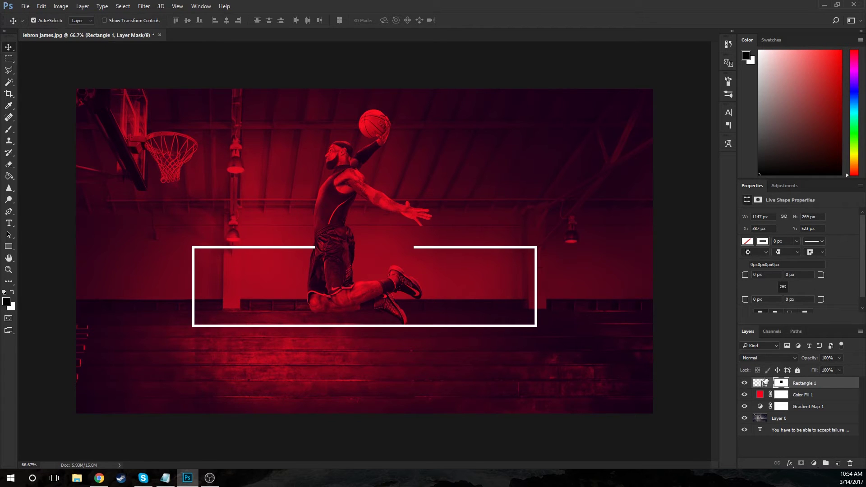
pyautogui.click(781, 384)
# Step: Shrink the mask's cut-out and place it on the top edge, leaving a narrow gap above the player
pyautogui.hotkey('ctrl', 't')
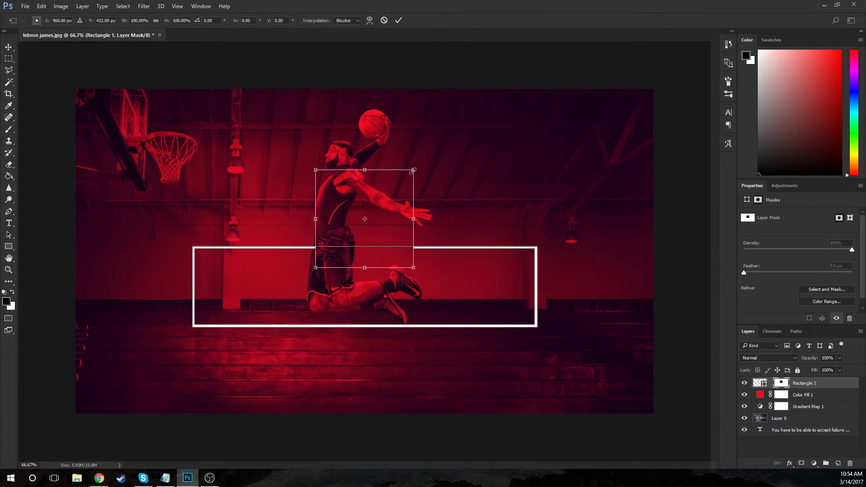
pyautogui.moveTo(414, 170); pyautogui.dragTo(405, 178)
pyautogui.moveTo(391, 207); pyautogui.dragTo(390, 229)
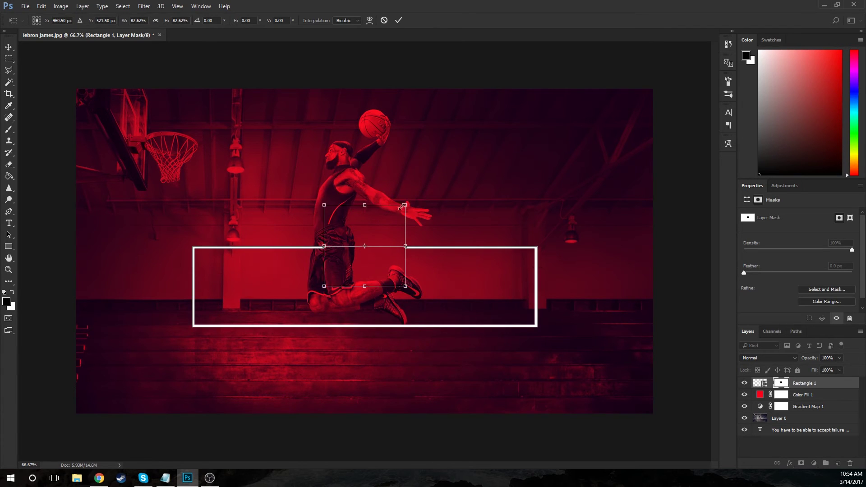
pyautogui.moveTo(405, 201); pyautogui.dragTo(391, 216)
pyautogui.press('Return')
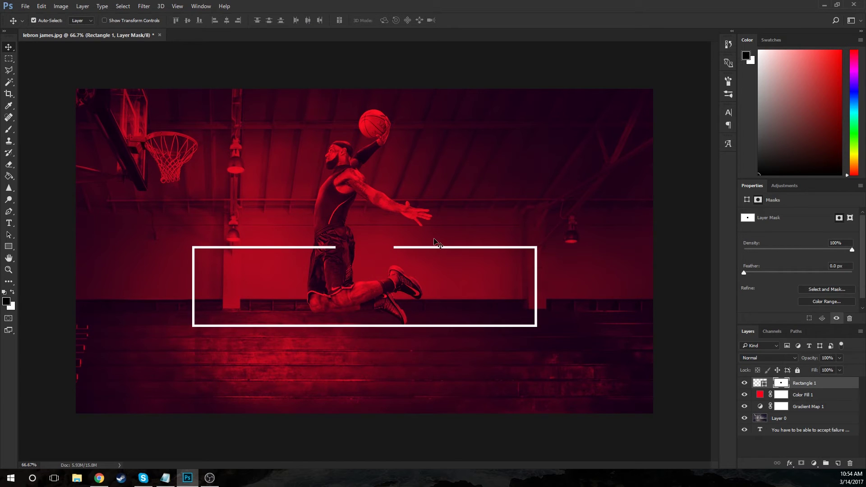
pyautogui.hotkey('ctrl', 't')
pyautogui.moveTo(394, 216)
pyautogui.mouseDown()
pyautogui.moveTo(448, 168)
pyautogui.moveTo(401, 225)
pyautogui.mouseUp()
pyautogui.hotkey('ctrl', 'z')
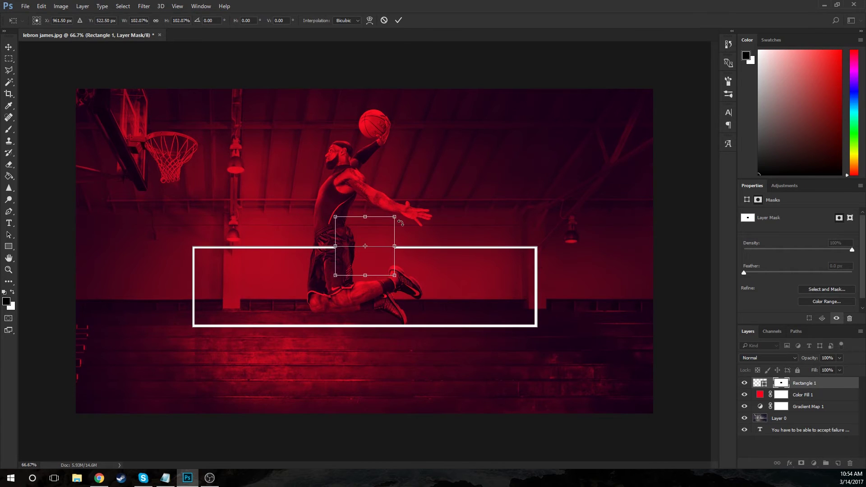
pyautogui.press('Return')
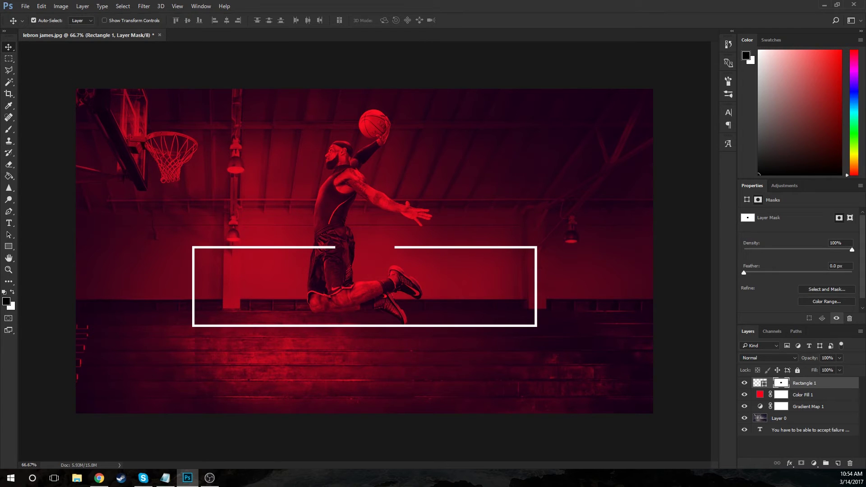
# Step: Add a text layer of quotation marks above the player's arm
pyautogui.click(9, 223)
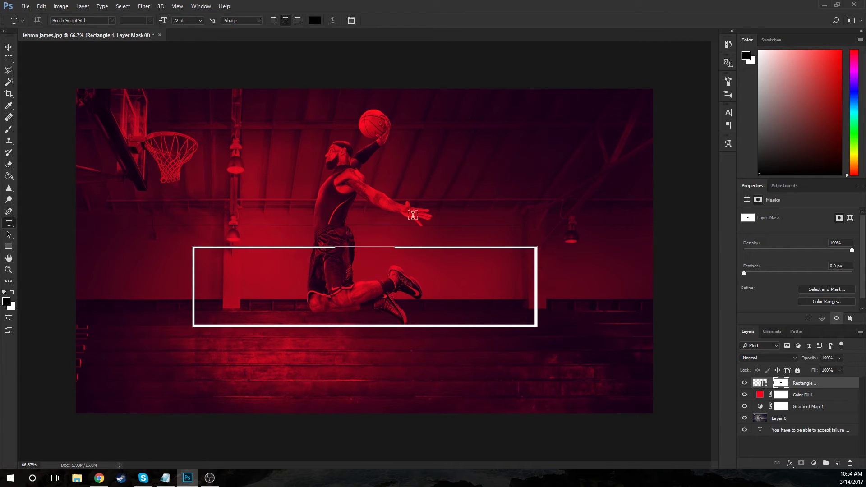
pyautogui.click(441, 176)
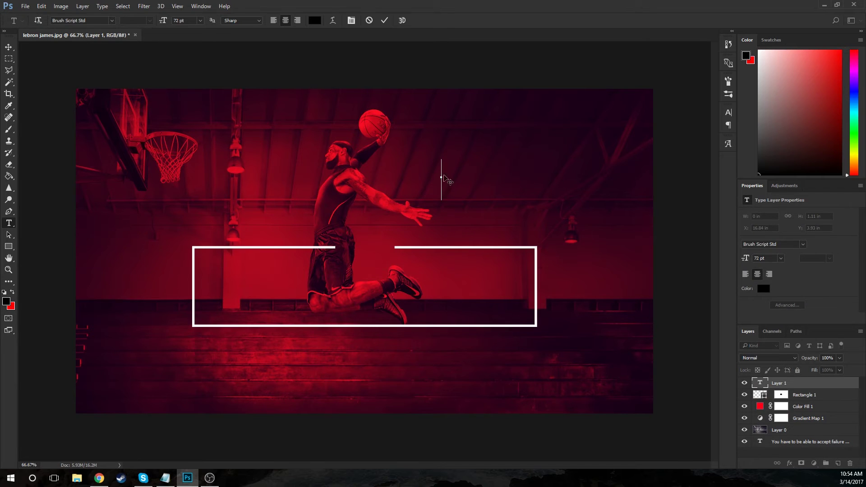
pyautogui.write('"')
pyautogui.hotkey('ctrl', 'a')
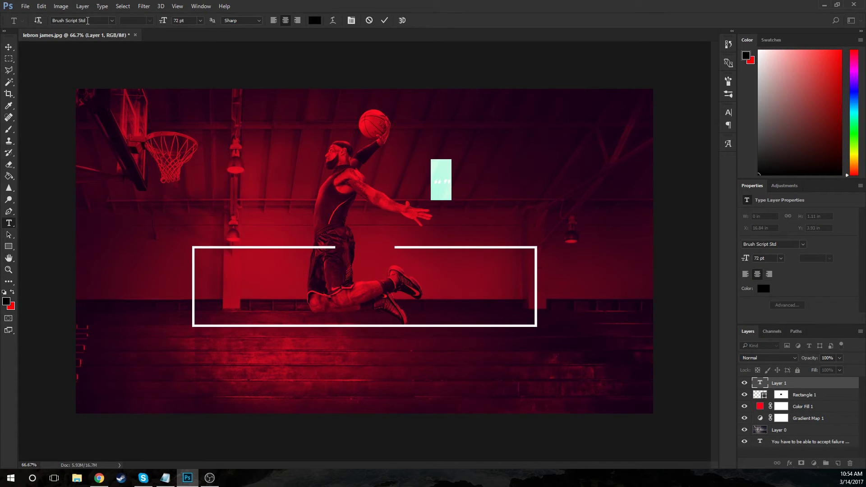
pyautogui.write('prestige')
pyautogui.hotkey('ctrl', 'a')
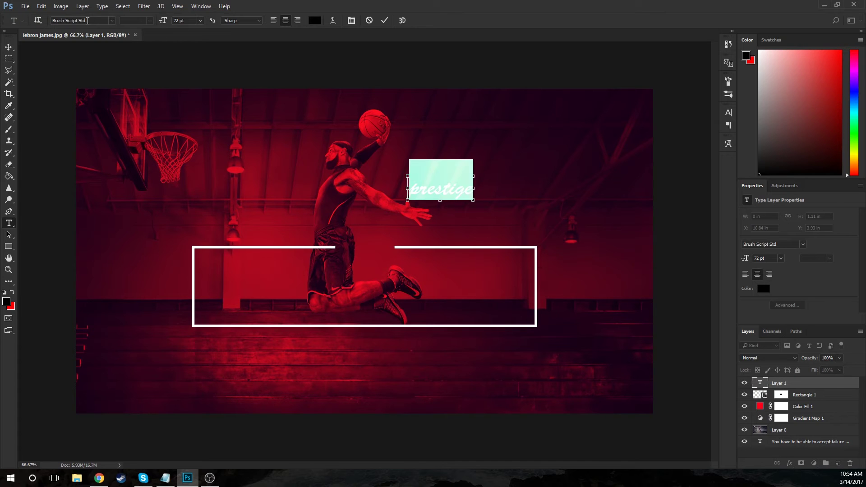
pyautogui.write('""')
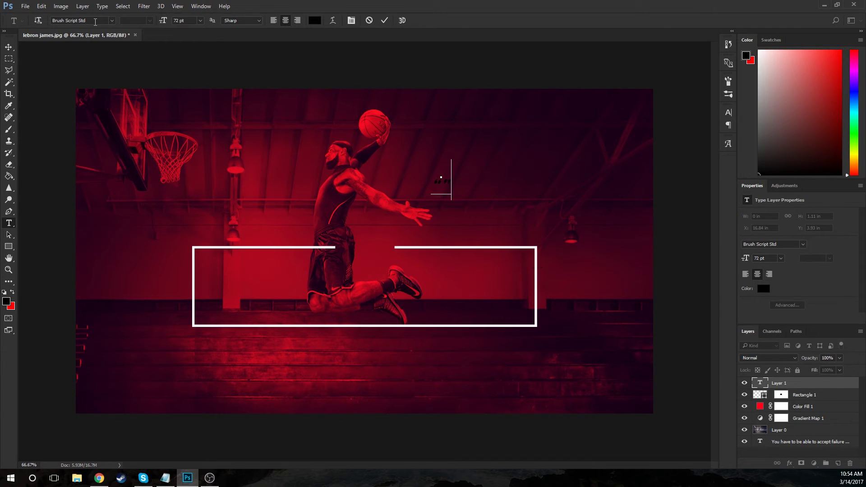
# Step: Set the quotation marks in Prestige Elite Std and colour them white
pyautogui.click(95, 22)
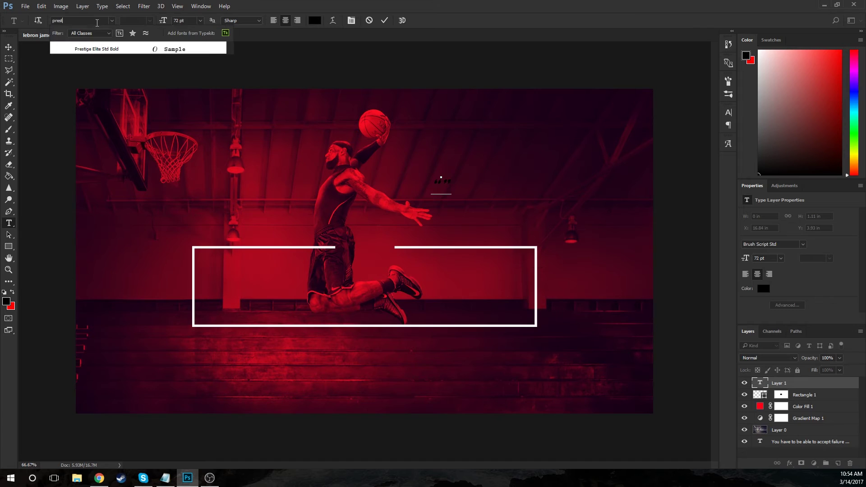
pyautogui.click(118, 48)
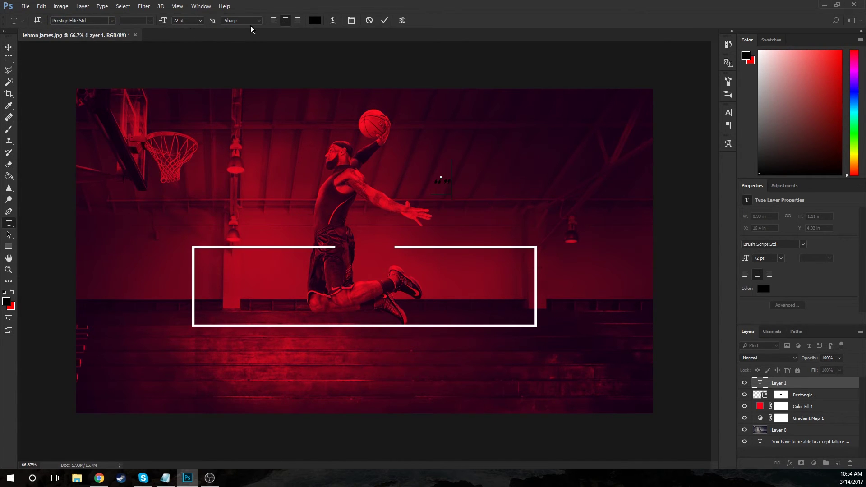
pyautogui.click(315, 21)
pyautogui.moveTo(437, 233); pyautogui.dragTo(309, 145)
pyautogui.press('Return')
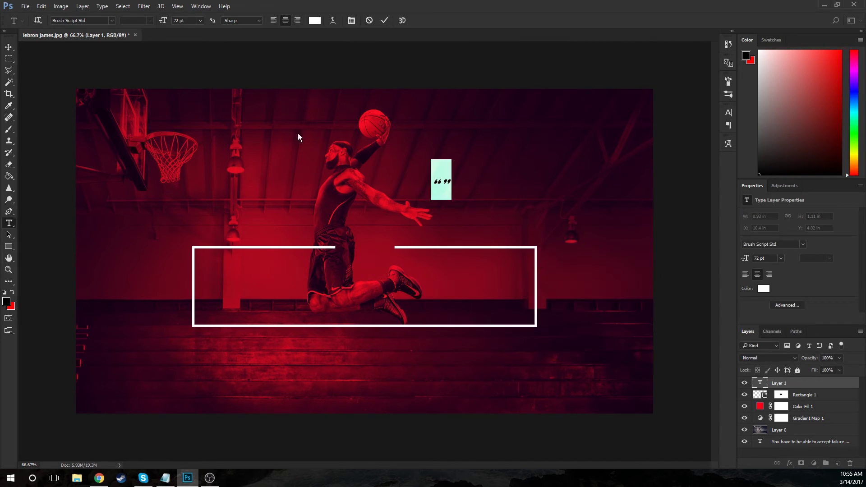
pyautogui.click(9, 47)
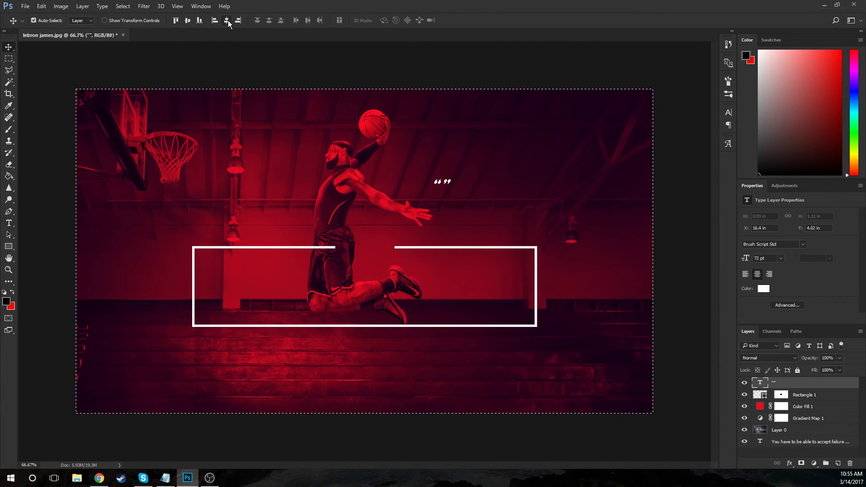
# Step: Centre the quotation marks in the top-edge gap, enlarge them to about 300%, and nudge right
pyautogui.click(228, 21)
pyautogui.hotkey('ctrl', 'd')
pyautogui.moveTo(396, 203); pyautogui.dragTo(397, 265)
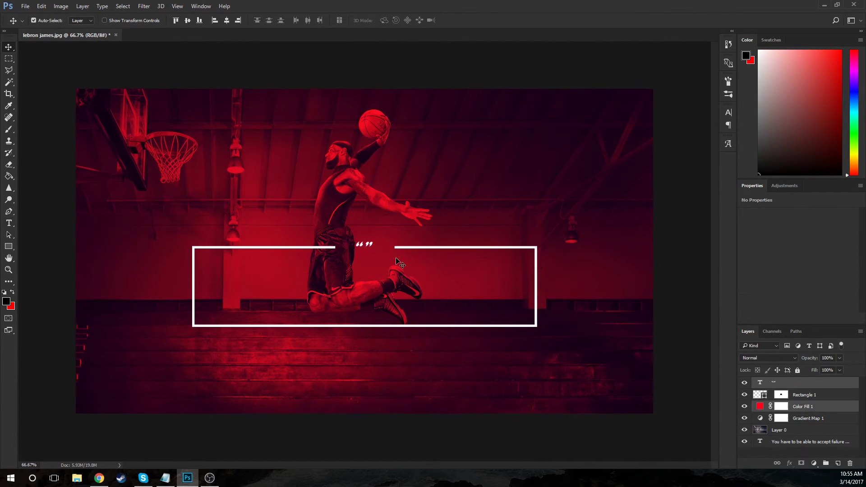
pyautogui.hotkey('ctrl', 't')
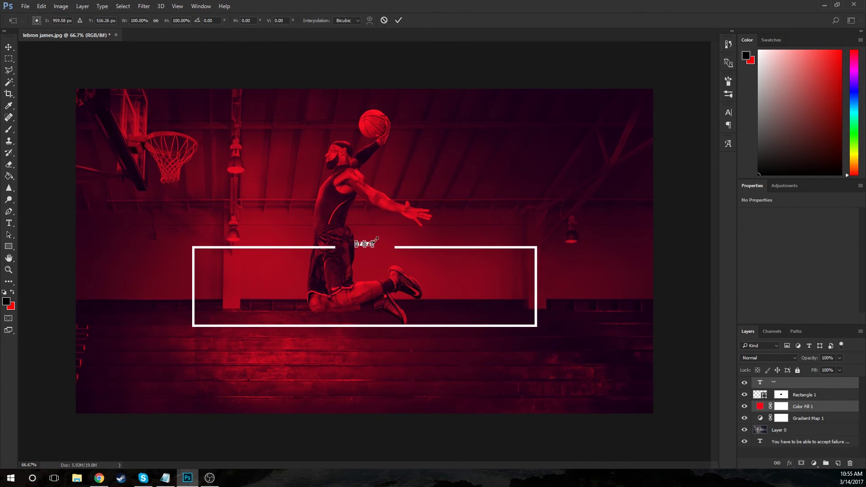
pyautogui.moveTo(376, 239)
pyautogui.mouseDown()
pyautogui.moveTo(397, 204)
pyautogui.moveTo(392, 230)
pyautogui.mouseUp()
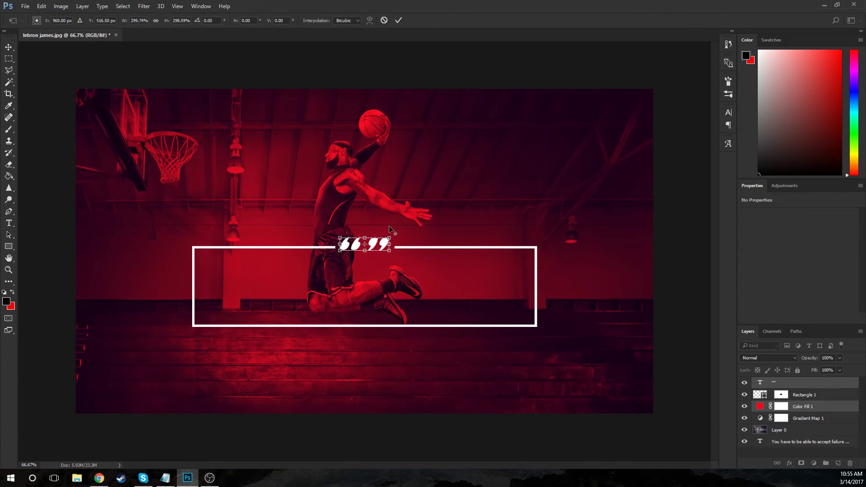
pyautogui.press('Return')
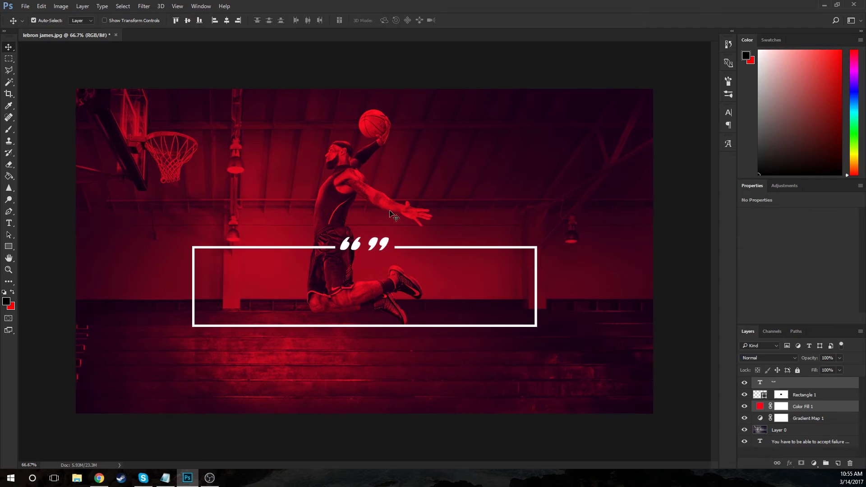
pyautogui.press('Right')
pyautogui.press('Right')
pyautogui.press('Right')
pyautogui.press('Right')
pyautogui.press('Right')
pyautogui.press('Right')
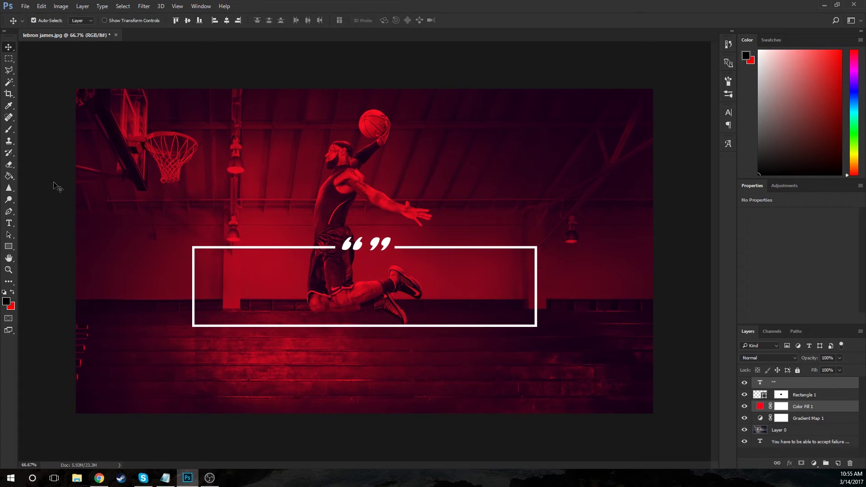
# Step: Stack the quote text above Rectangle 1 and set it in Candara Regular 48 pt
pyautogui.click(810, 442)
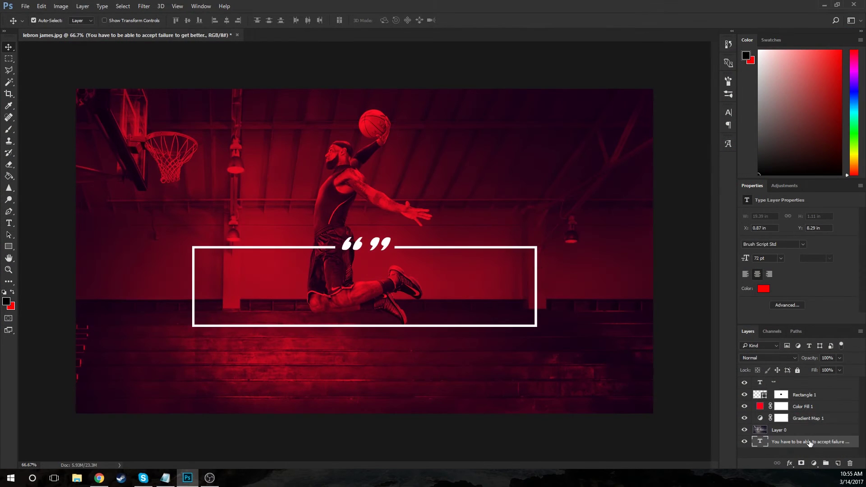
pyautogui.moveTo(809, 443); pyautogui.dragTo(790, 390)
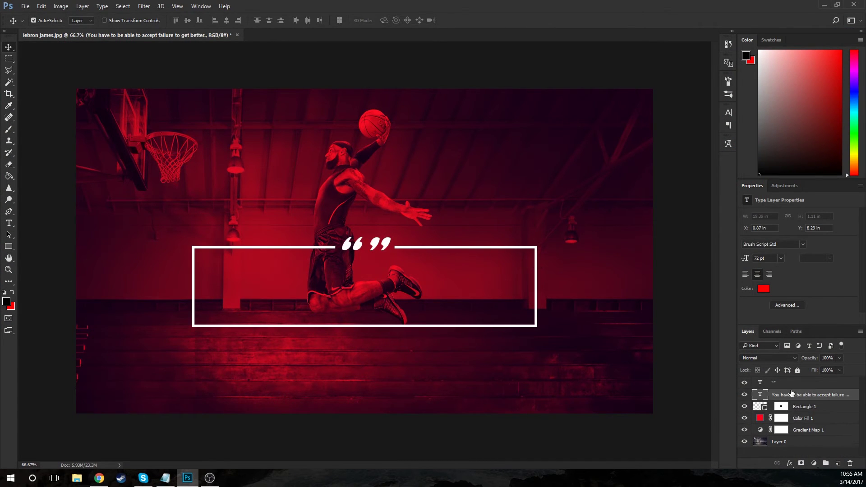
pyautogui.click(10, 224)
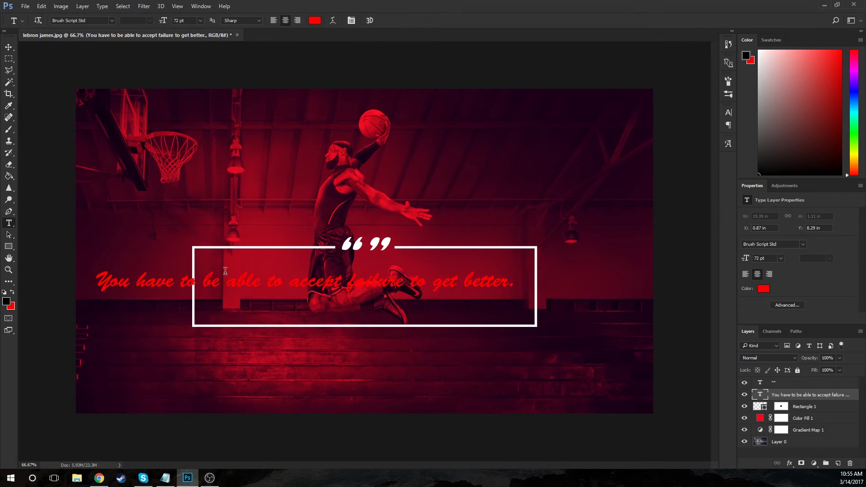
pyautogui.tripleClick(244, 282)
pyautogui.click(99, 22)
pyautogui.write('Can')
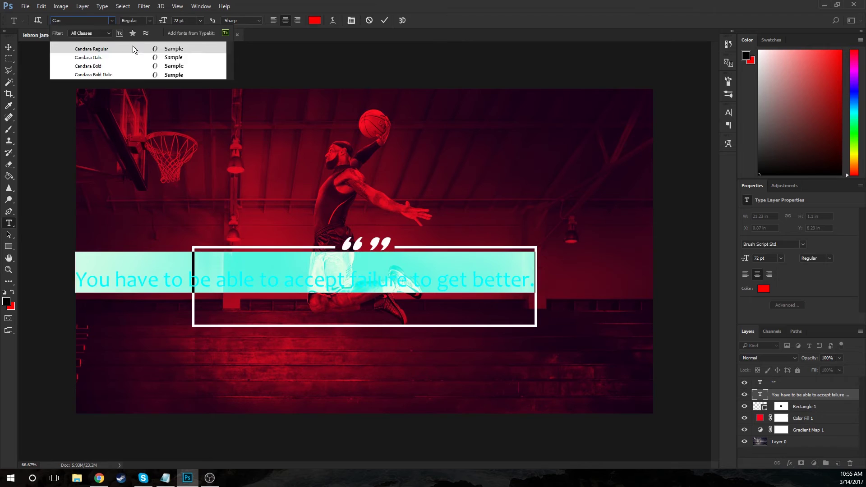
pyautogui.click(133, 47)
pyautogui.moveTo(169, 23); pyautogui.dragTo(153, 30)
# Step: Move the quote line into the box and centre it horizontally on the canvas
pyautogui.click(11, 49)
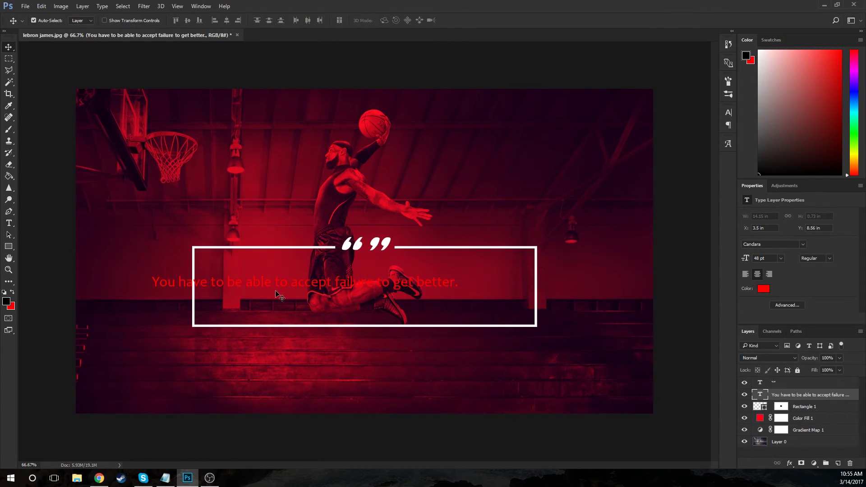
pyautogui.moveTo(289, 291); pyautogui.dragTo(369, 291)
pyautogui.hotkey('ctrl', 'a')
pyautogui.click(227, 21)
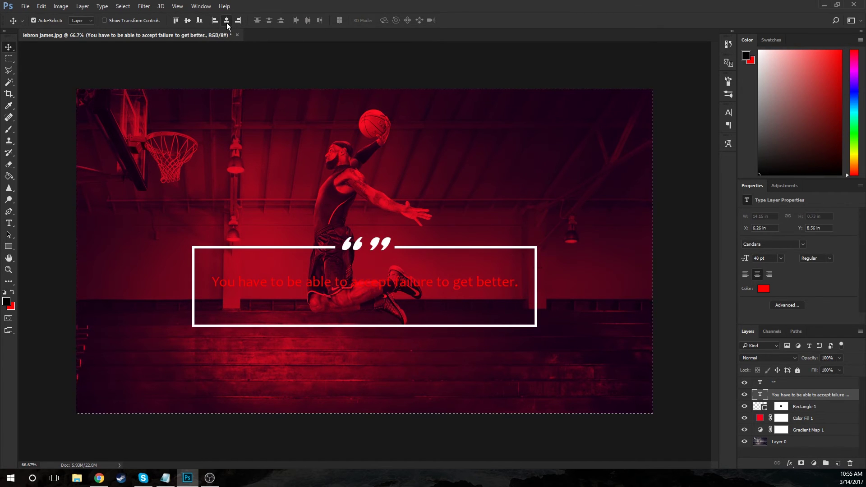
pyautogui.hotkey('ctrl', 'd')
# Step: Lift the quote text higher in the box and change its colour to white
pyautogui.moveTo(442, 282); pyautogui.dragTo(437, 267)
pyautogui.click(9, 223)
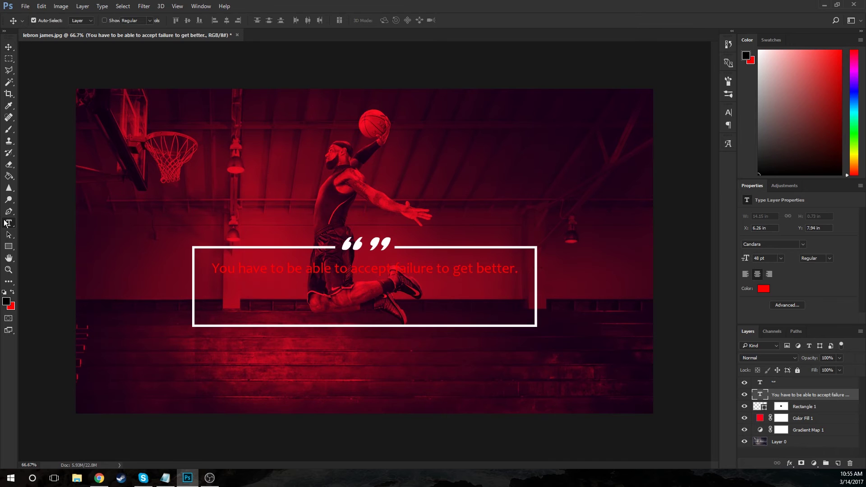
pyautogui.click(300, 273)
pyautogui.hotkey('ctrl', 'a')
pyautogui.click(314, 20)
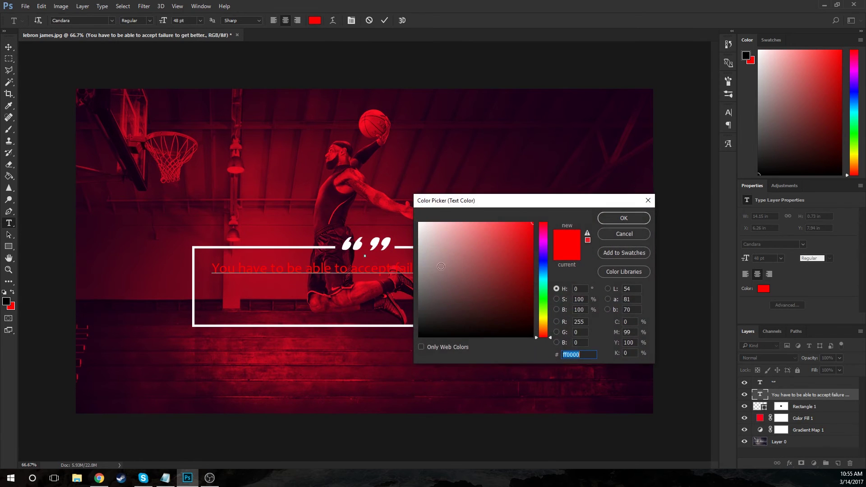
pyautogui.click(422, 223)
pyautogui.click(612, 218)
pyautogui.click(8, 47)
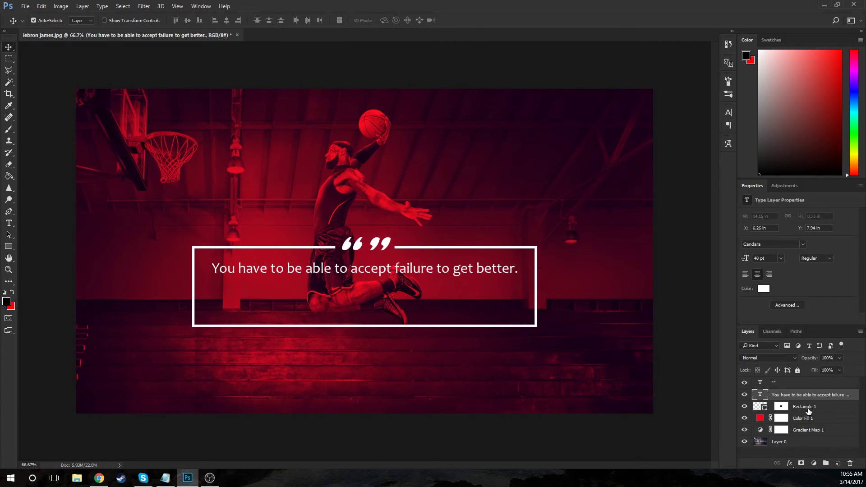
# Step: Shorten Rectangle 1 from 269 px to 148 px tall to frame the quote
pyautogui.click(759, 408)
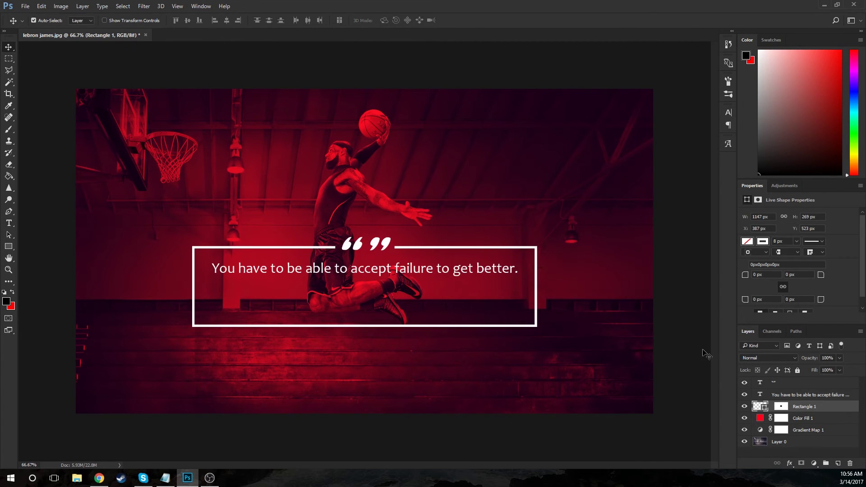
pyautogui.hotkey('ctrl', 't')
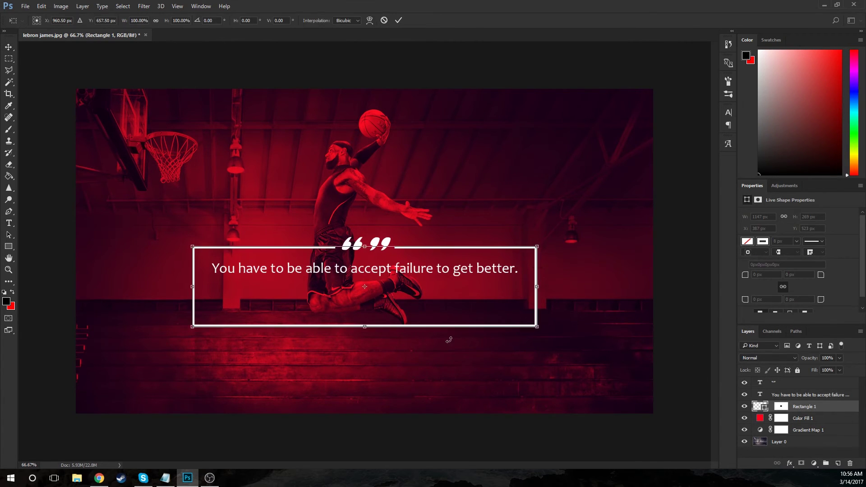
pyautogui.moveTo(366, 325); pyautogui.dragTo(374, 289)
pyautogui.press('Return')
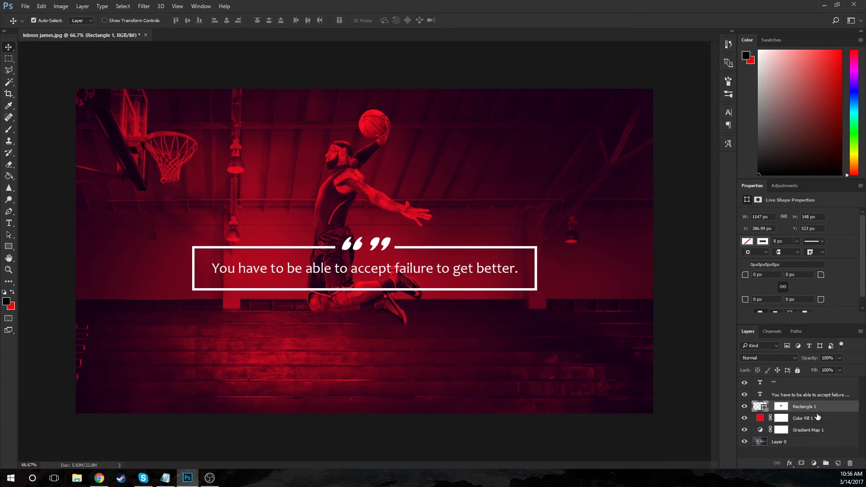
# Step: Drag the quote marks and text down, then move Rectangle 1 to Y 767 px to match
pyautogui.keyDown('shift'); pyautogui.click(784, 384); pyautogui.keyUp('shift')
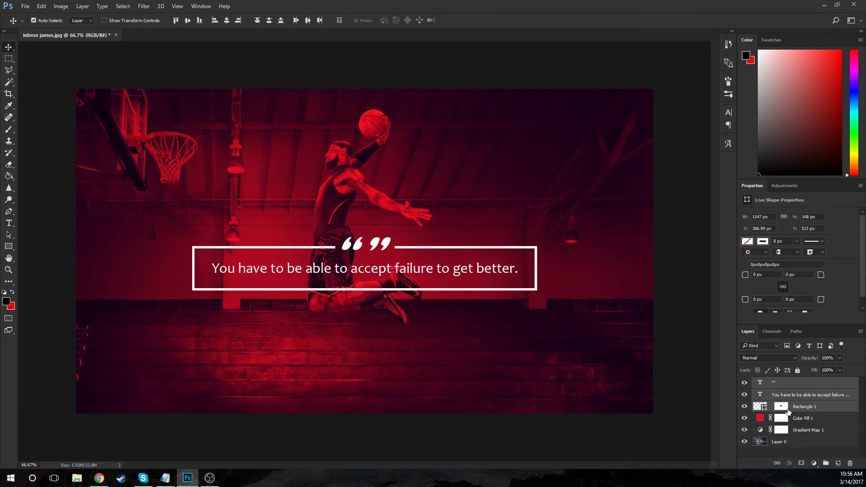
pyautogui.moveTo(441, 276); pyautogui.dragTo(447, 332)
pyautogui.hotkey('ctrl', 'z')
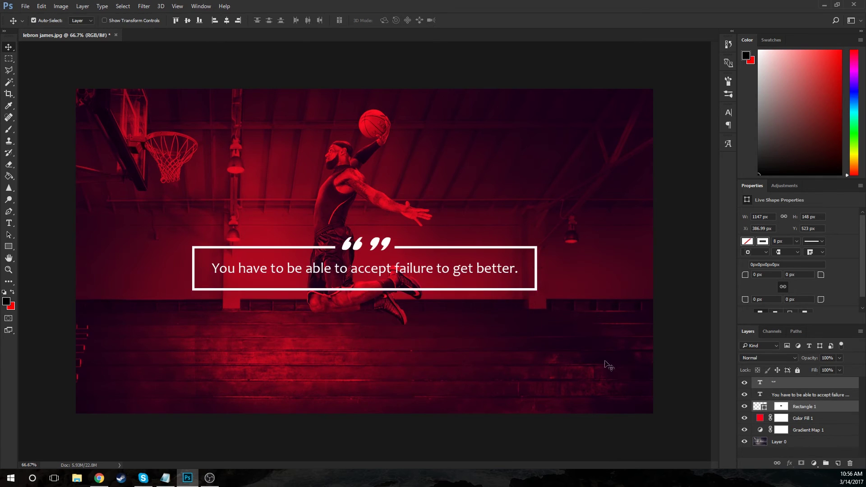
pyautogui.keyDown('ctrl'); pyautogui.click(801, 398); pyautogui.keyUp('ctrl')
pyautogui.click(817, 407)
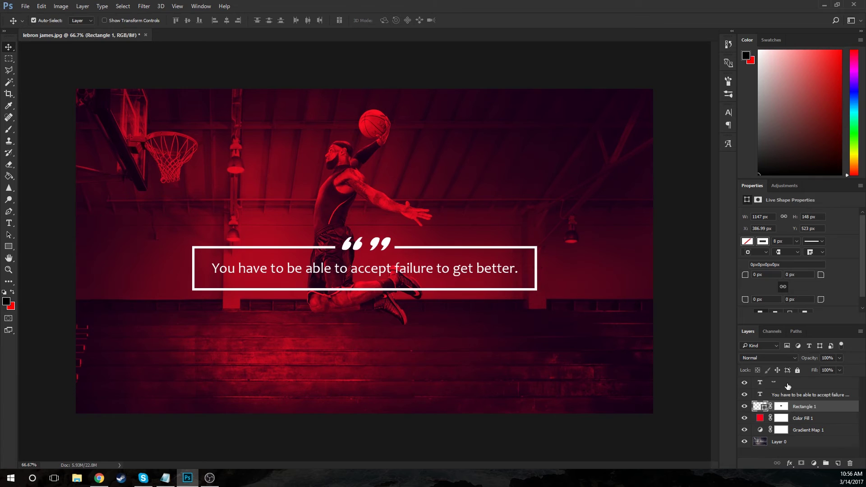
pyautogui.keyDown('shift'); pyautogui.click(788, 386); pyautogui.keyUp('shift')
pyautogui.moveTo(426, 263); pyautogui.dragTo(429, 334)
pyautogui.click(813, 408)
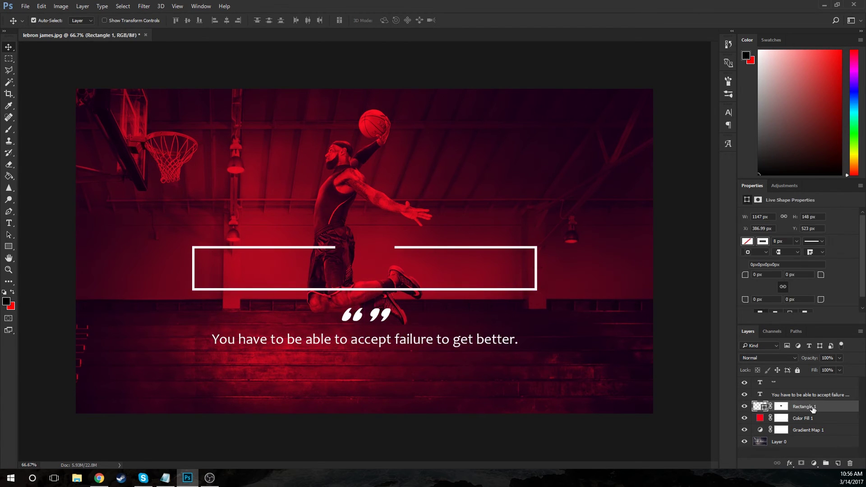
pyautogui.moveTo(466, 269); pyautogui.dragTo(471, 342)
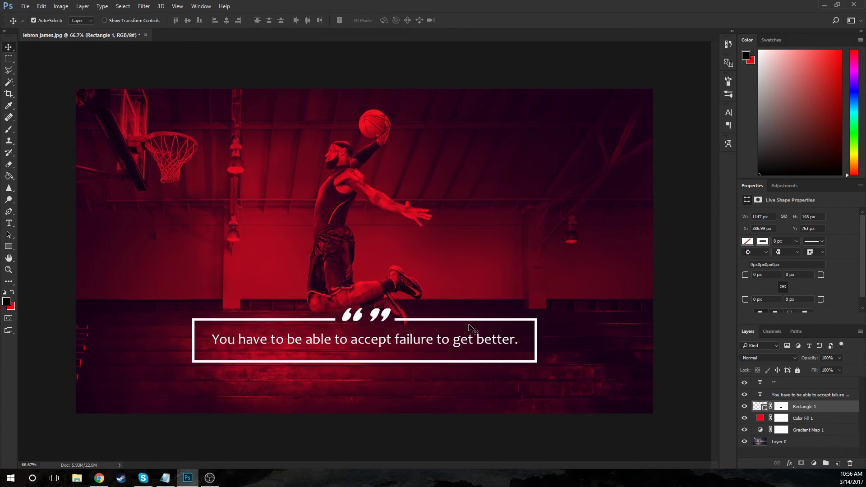
pyautogui.press('Up')
pyautogui.press('Up')
pyautogui.press('Up')
pyautogui.press('Up')
pyautogui.press('Up')
pyautogui.press('Up')
pyautogui.press('Up')
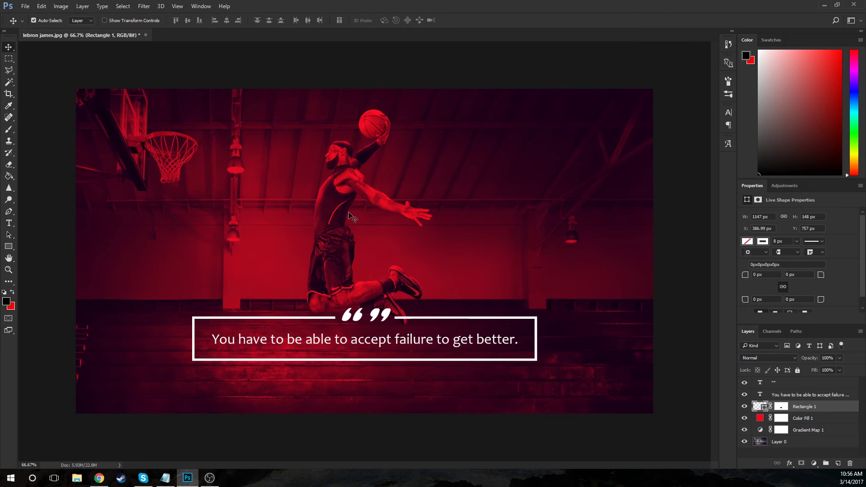
# Step: Add 'Lebron James' text below the quote box in Brush Script Std Medium
pyautogui.click(7, 224)
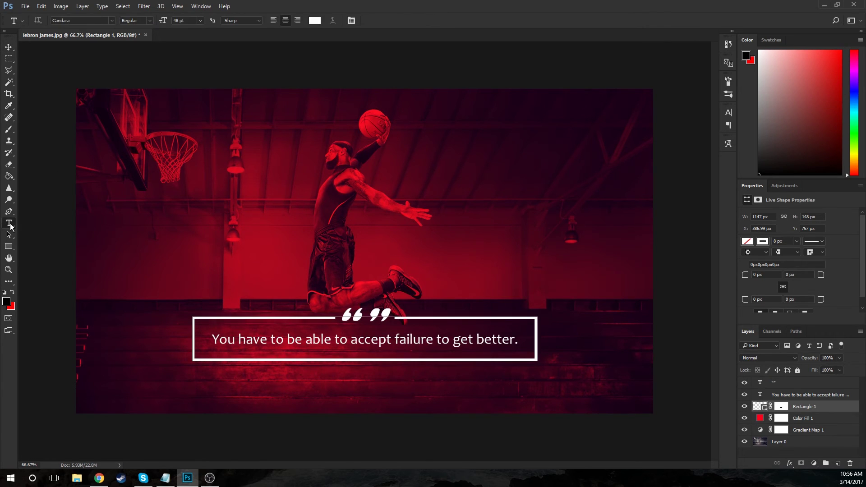
pyautogui.click(318, 391)
pyautogui.write('Le')
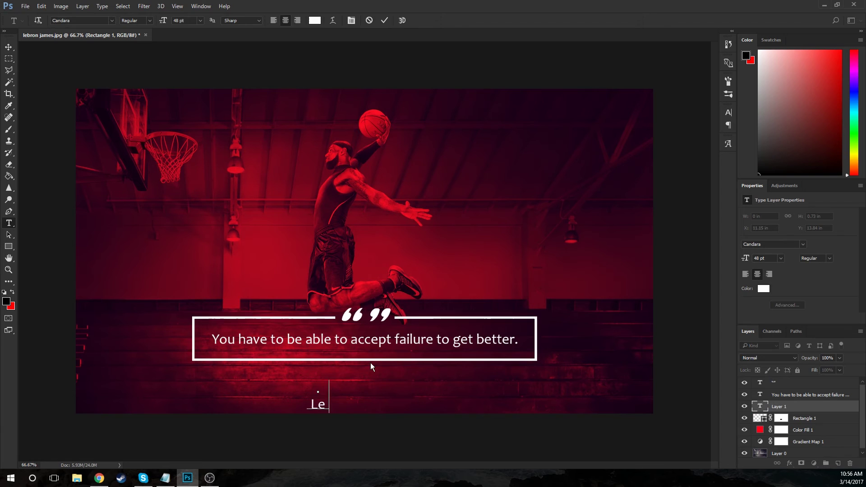
pyautogui.write('bron James')
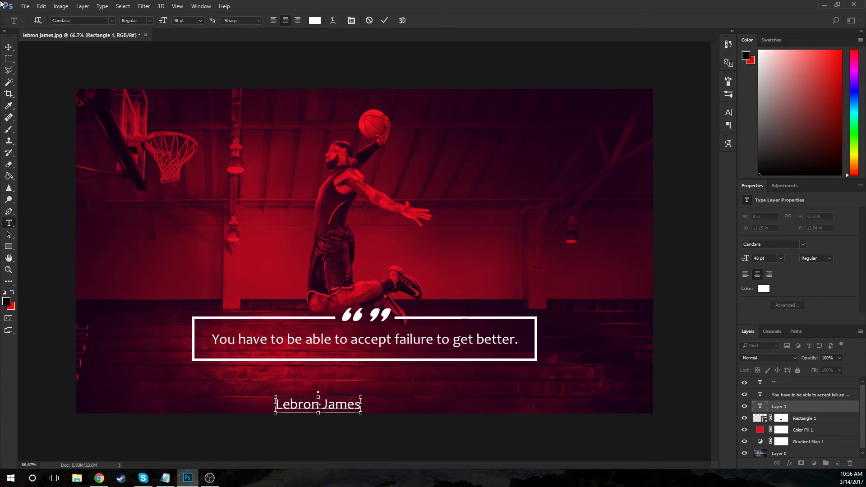
pyautogui.hotkey('ctrl', 'a')
pyautogui.click(91, 21)
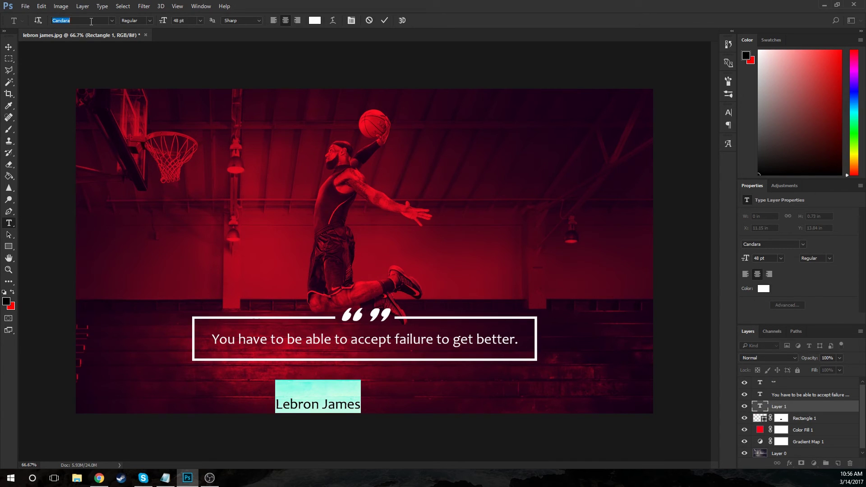
pyautogui.write('Brush')
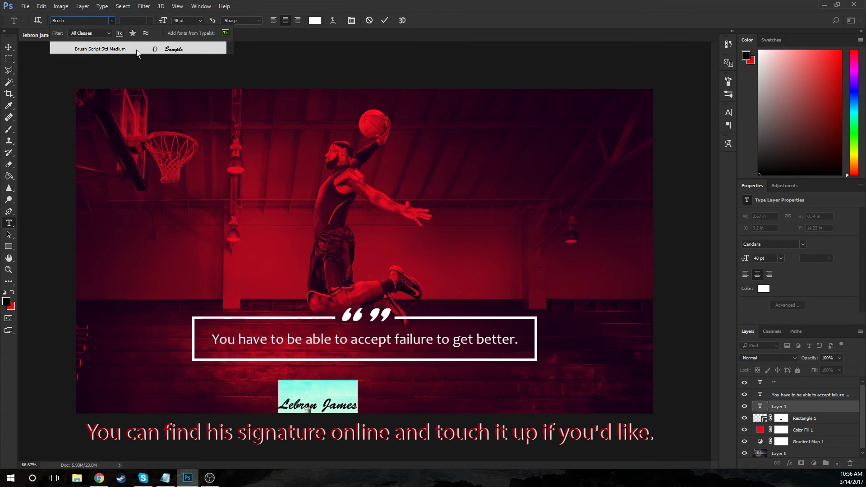
pyautogui.click(136, 49)
pyautogui.click(9, 47)
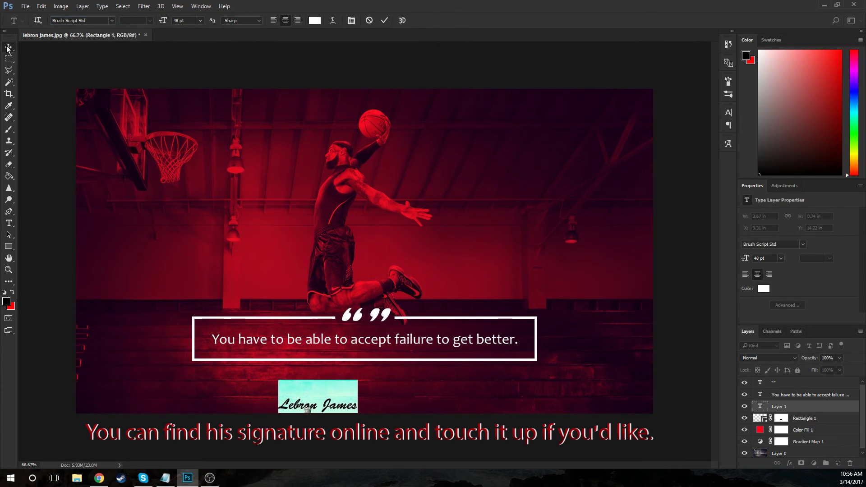
# Step: Centre the signature under the box, enlarge it about 168% to 85 pt, and nudge up
pyautogui.moveTo(332, 408); pyautogui.dragTo(366, 390)
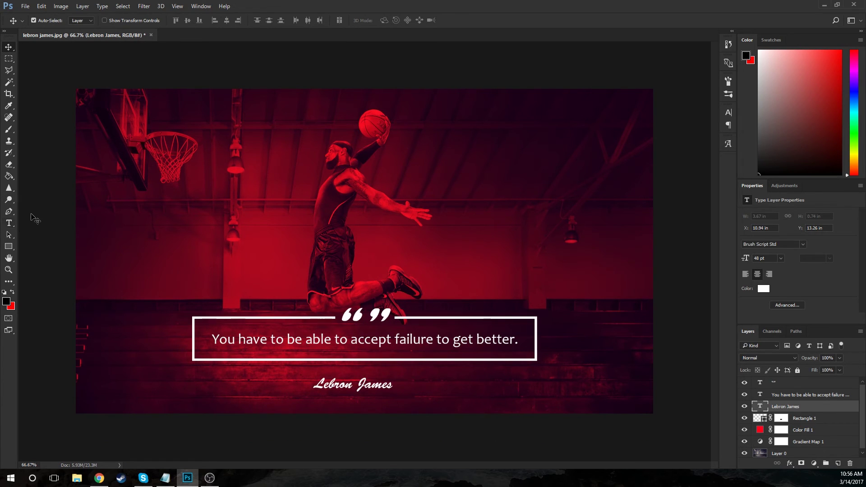
pyautogui.hotkey('ctrl', 'a')
pyautogui.click(225, 20)
pyautogui.hotkey('ctrl', 'd')
pyautogui.hotkey('ctrl', 't')
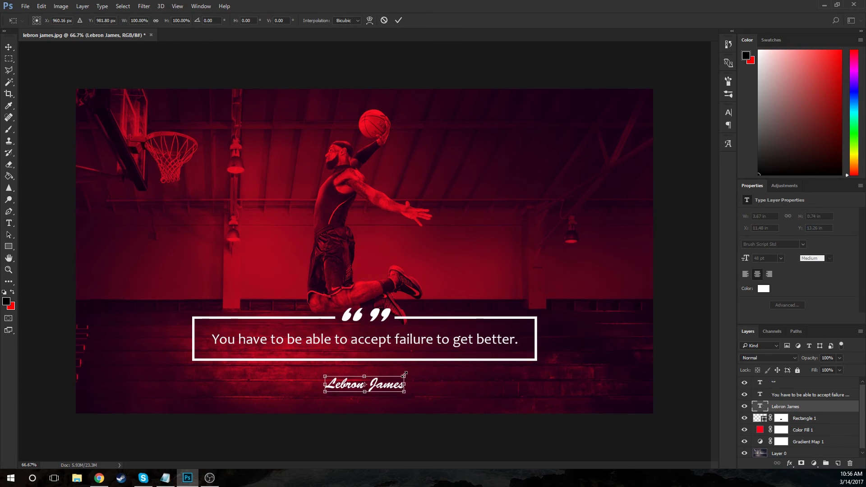
pyautogui.moveTo(405, 374); pyautogui.dragTo(433, 366)
pyautogui.press('Return')
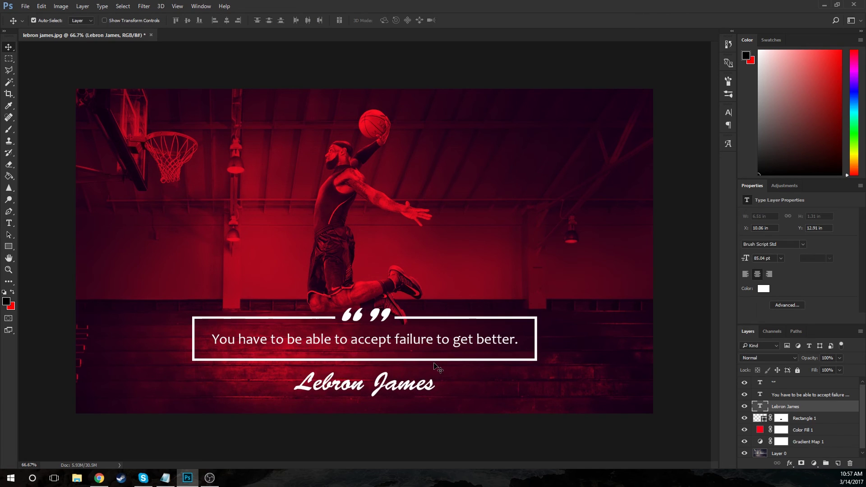
pyautogui.press('Up')
pyautogui.press('Up')
pyautogui.press('Up')
pyautogui.press('Up')
pyautogui.press('Up')
pyautogui.press('Up')
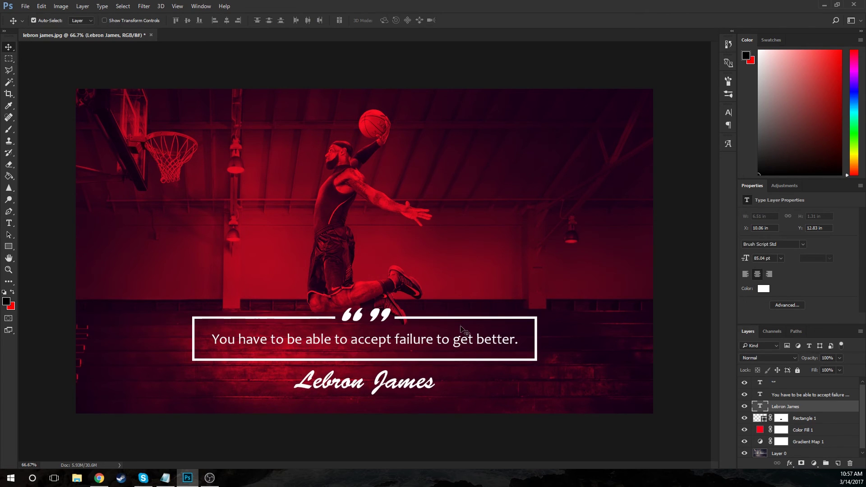
# Step: Lower Rectangle 1 and the three text layers to 81% opacity
pyautogui.click(812, 420)
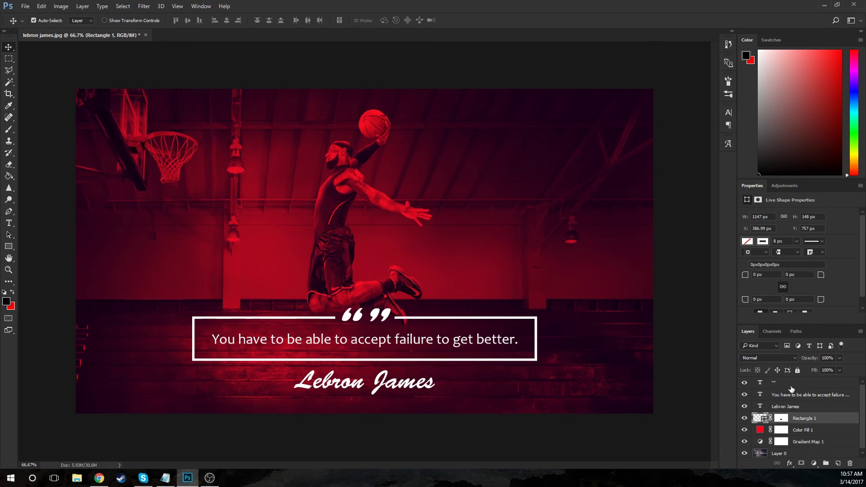
pyautogui.keyDown('shift'); pyautogui.click(791, 387); pyautogui.keyUp('shift')
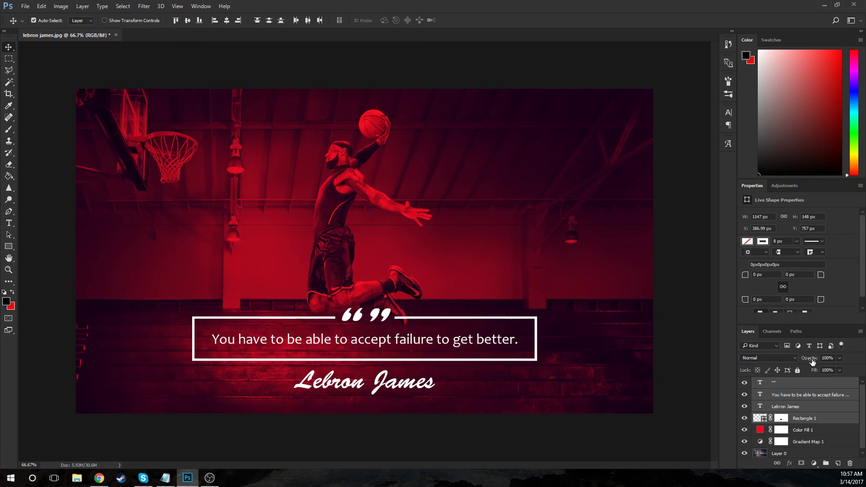
pyautogui.write('95')
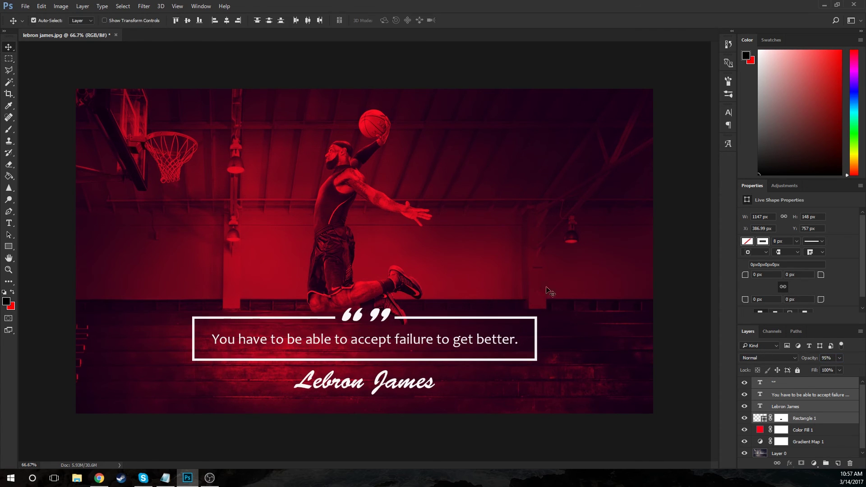
pyautogui.moveTo(808, 359); pyautogui.dragTo(799, 360)
pyautogui.click(8, 57)
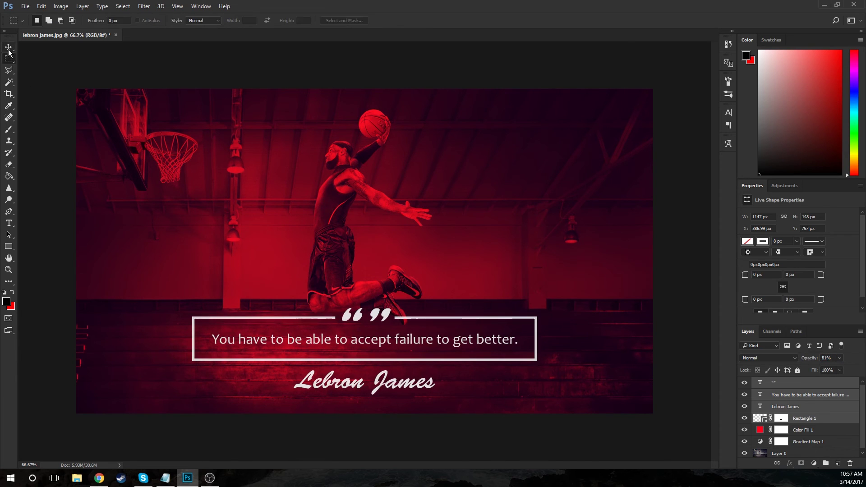
pyautogui.click(8, 49)
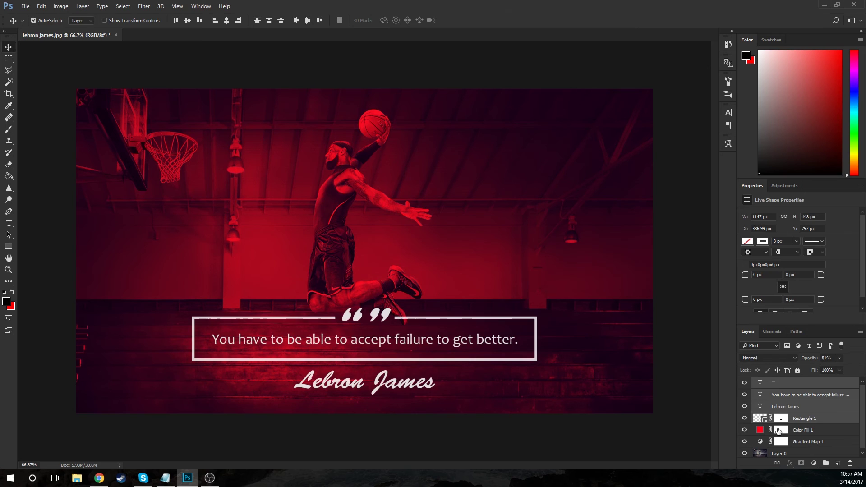
pyautogui.scroll(-1, 803, 432)
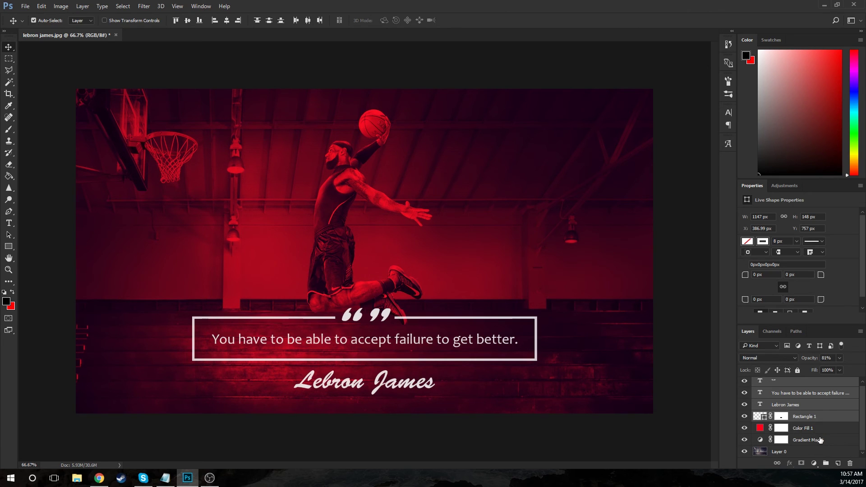
# Step: Set Gradient Map 1's left colour stop to dark navy
pyautogui.click(806, 432)
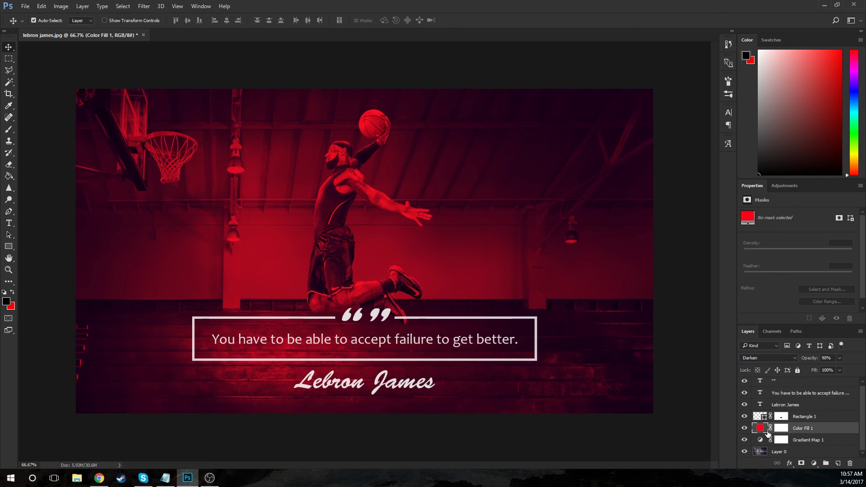
pyautogui.click(807, 440)
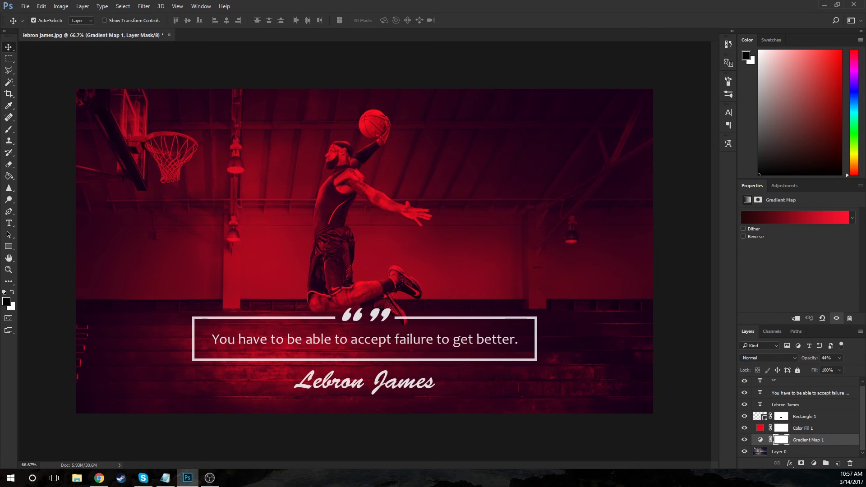
pyautogui.click(800, 218)
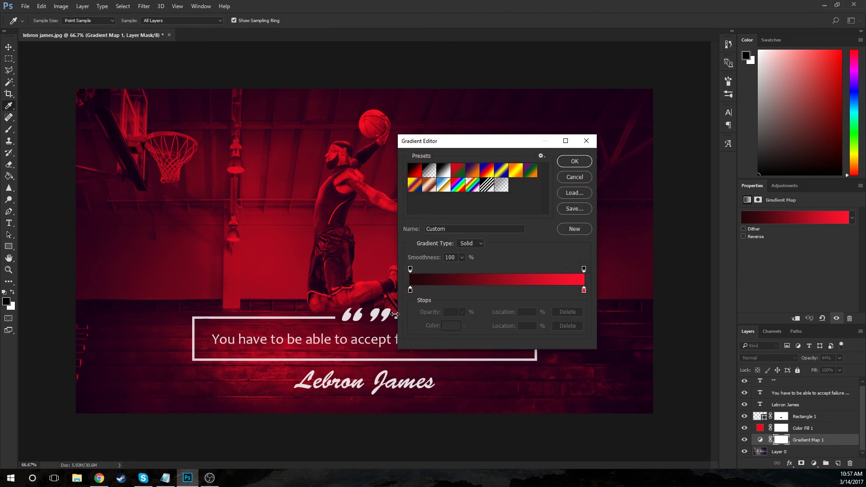
pyautogui.click(410, 290)
pyautogui.doubleClick(410, 291)
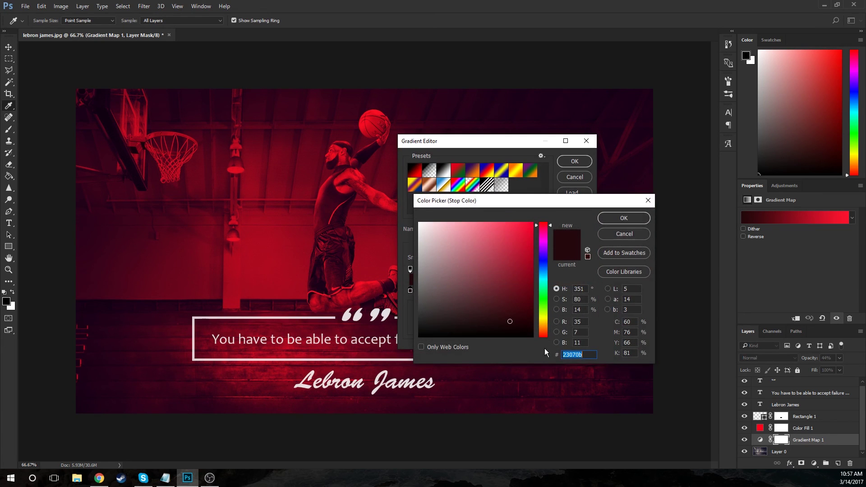
pyautogui.click(544, 263)
pyautogui.click(631, 219)
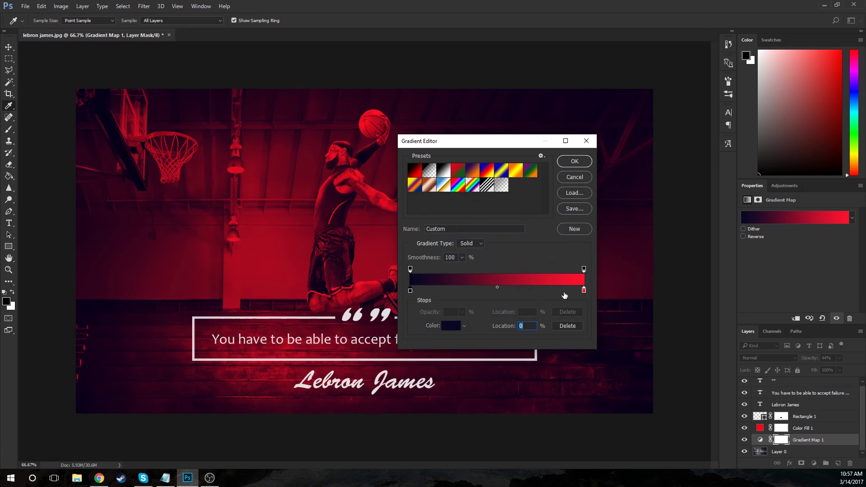
# Step: Change the gradient's right stop from red to bright blue and apply the gradient
pyautogui.doubleClick(584, 290)
pyautogui.click(544, 263)
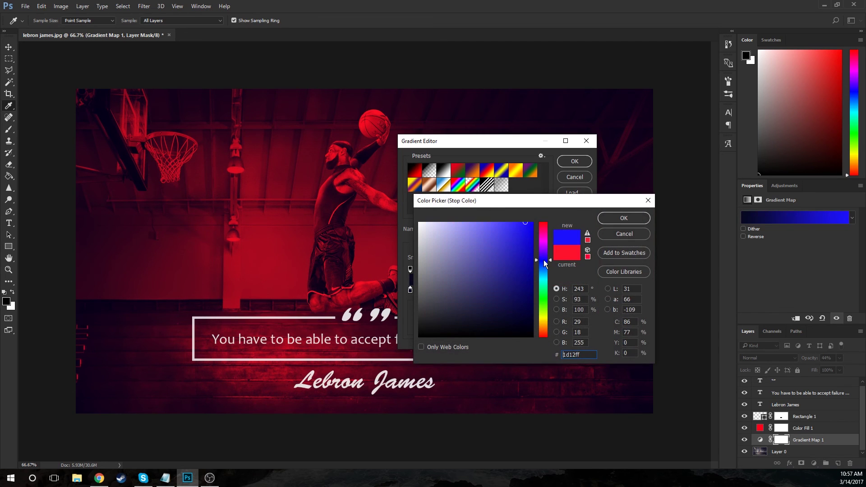
pyautogui.click(624, 217)
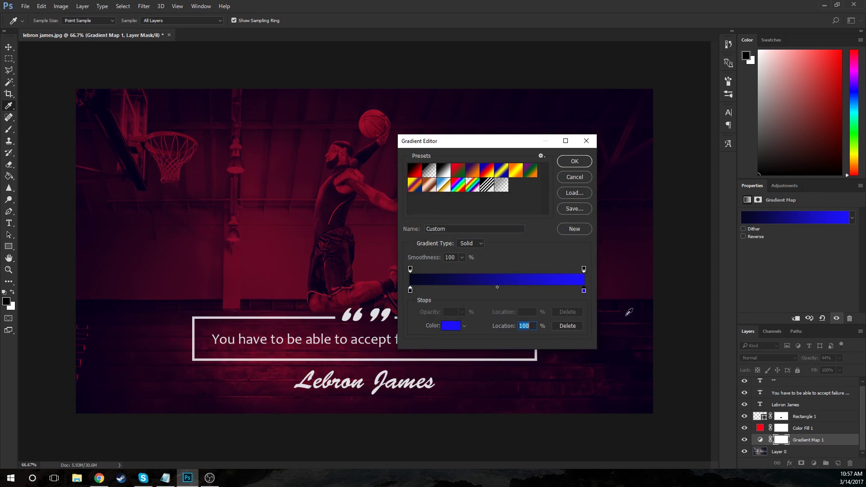
pyautogui.click(574, 161)
pyautogui.click(796, 428)
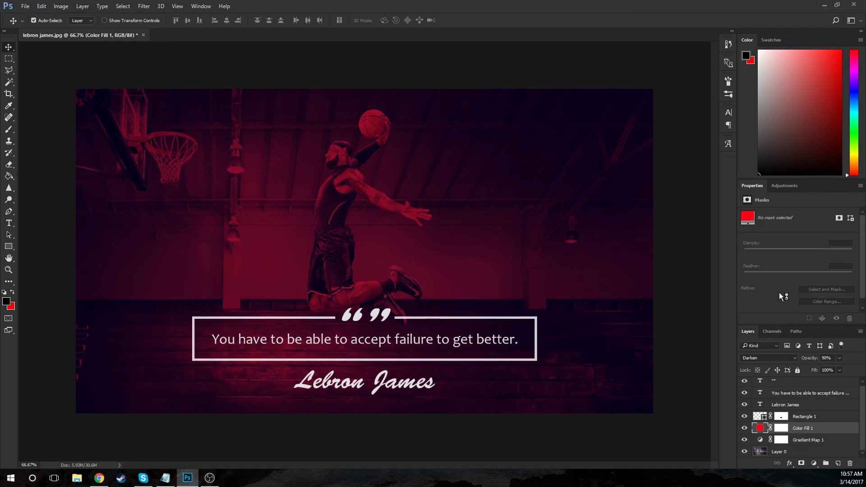
# Step: Recolour Color Fill 1 from red to bright green and set its blend mode to Multiply
pyautogui.doubleClick(760, 429)
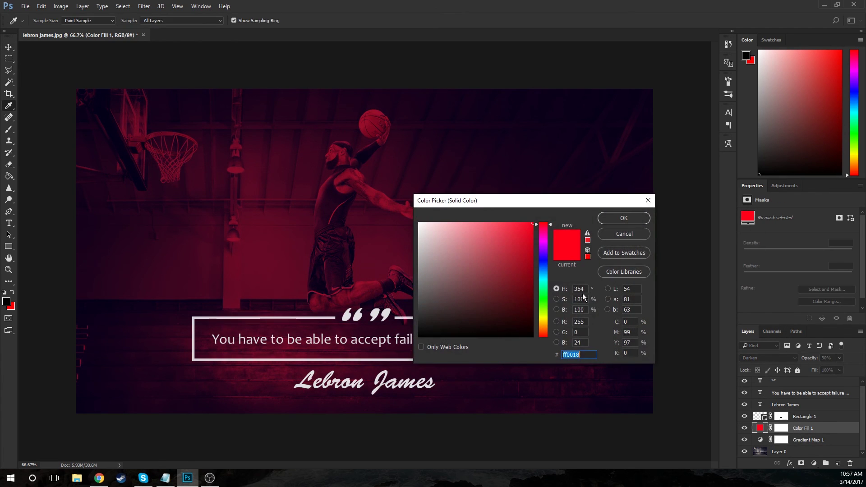
pyautogui.moveTo(547, 269); pyautogui.dragTo(543, 260)
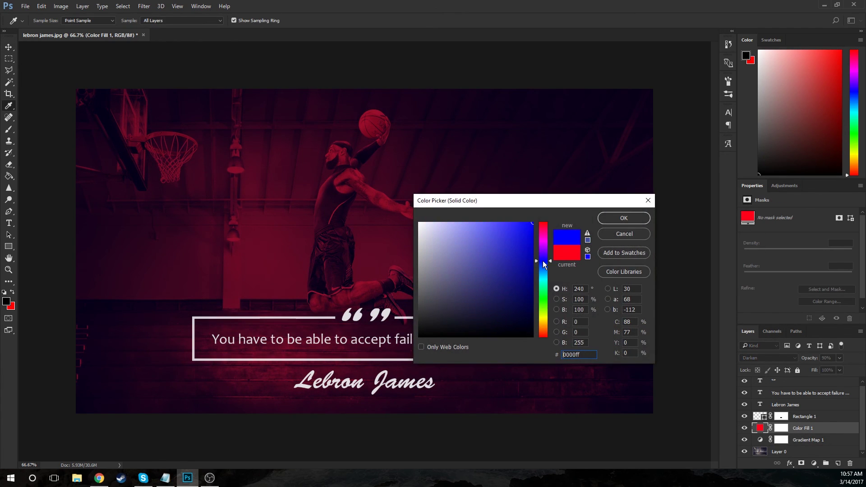
pyautogui.press('Return')
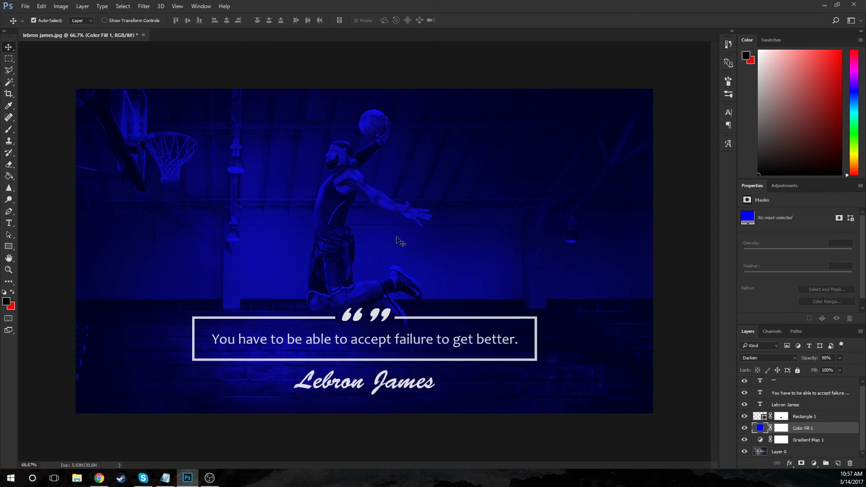
pyautogui.doubleClick(760, 428)
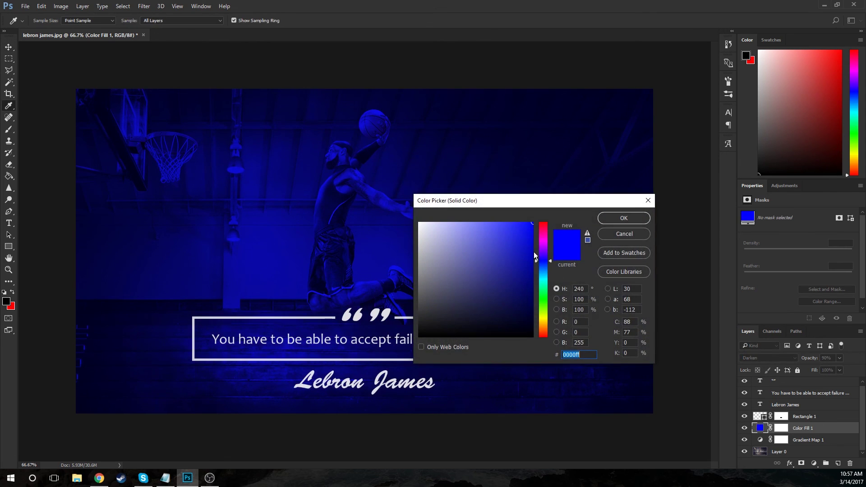
pyautogui.moveTo(543, 261); pyautogui.dragTo(545, 293)
pyautogui.press('Return')
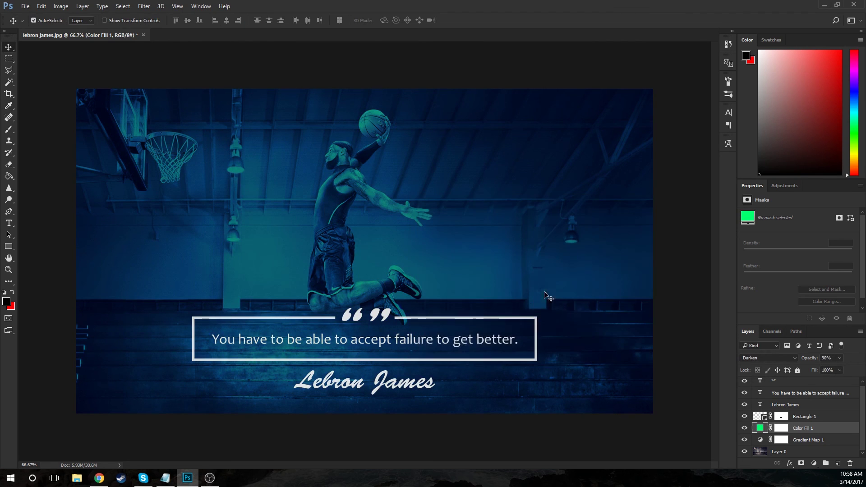
pyautogui.click(754, 358)
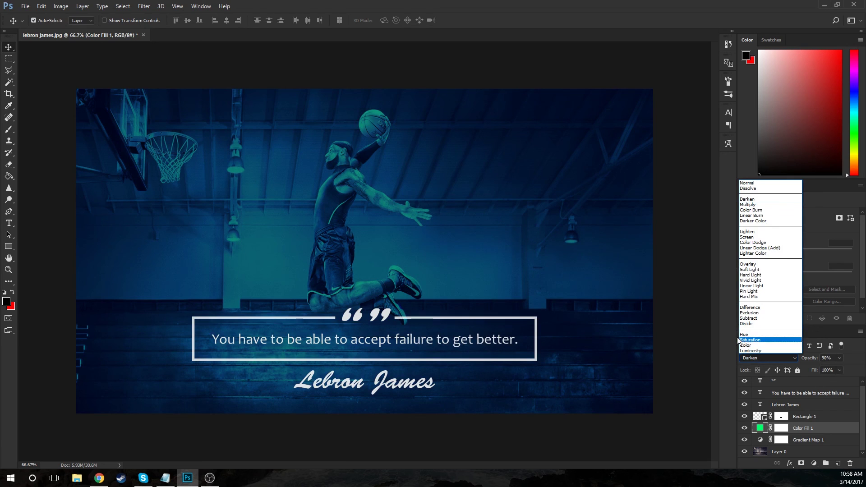
pyautogui.click(764, 205)
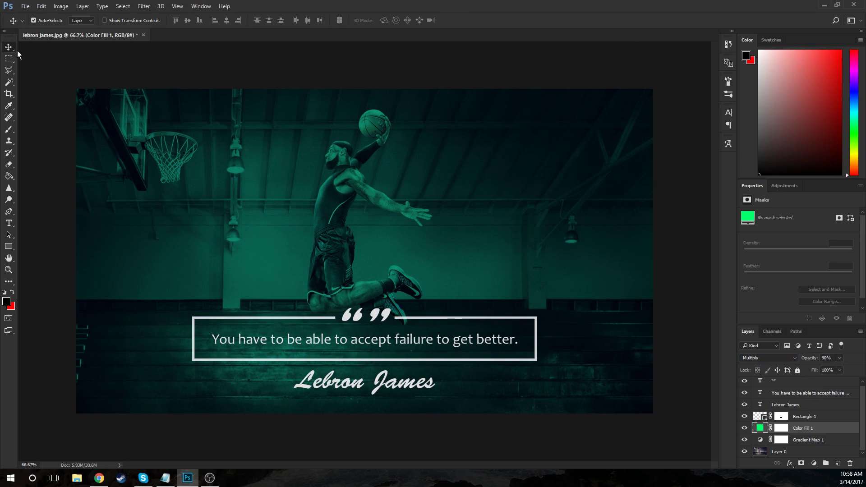
# Step: Step backward through history to restore the red Darken fill and the original red gradient
pyautogui.click(41, 6)
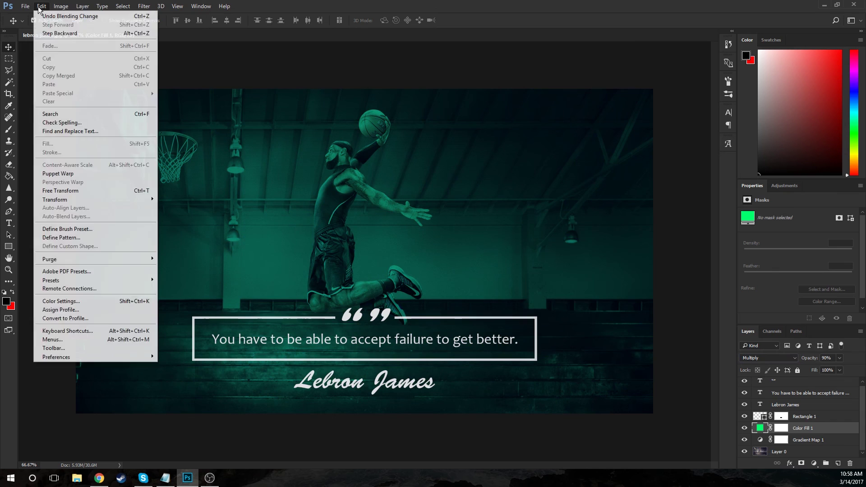
pyautogui.click(55, 33)
pyautogui.click(41, 6)
pyautogui.click(54, 33)
pyautogui.click(41, 6)
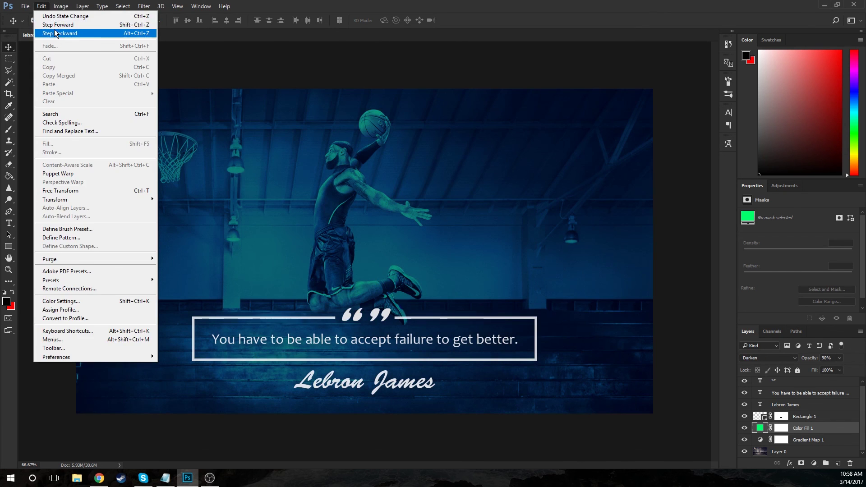
pyautogui.click(54, 33)
pyautogui.click(41, 6)
pyautogui.click(55, 33)
pyautogui.click(41, 5)
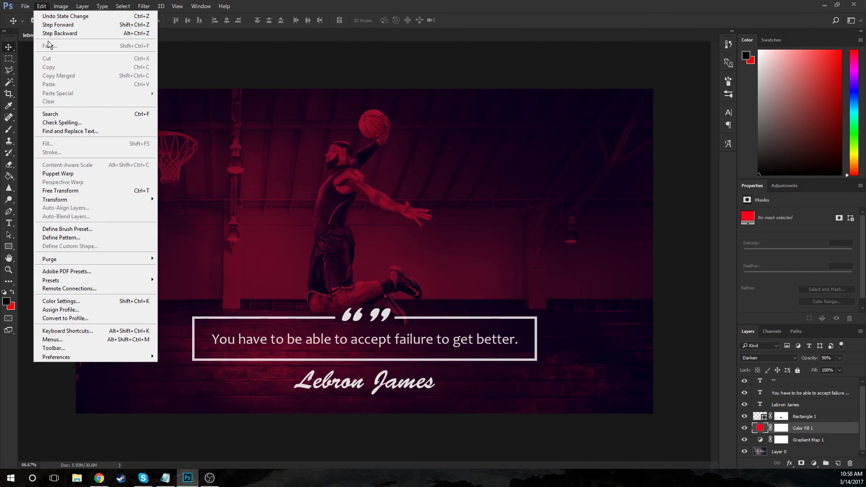
pyautogui.click(538, 4)
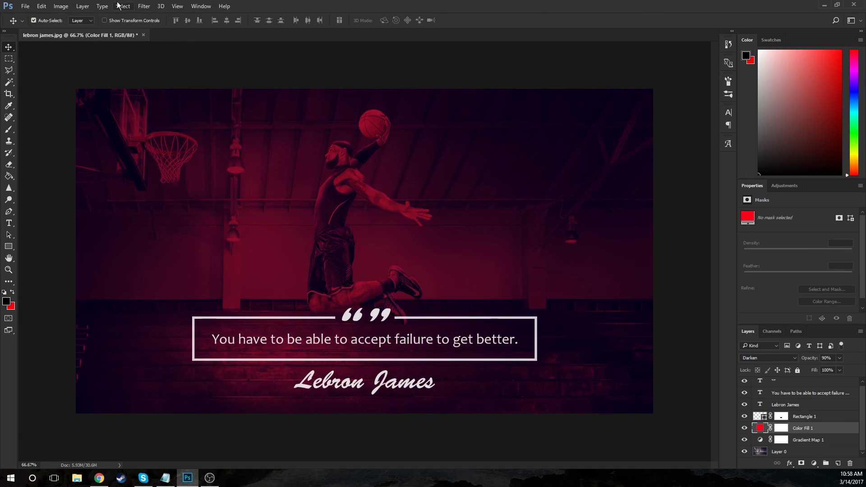
pyautogui.click(41, 6)
pyautogui.click(58, 34)
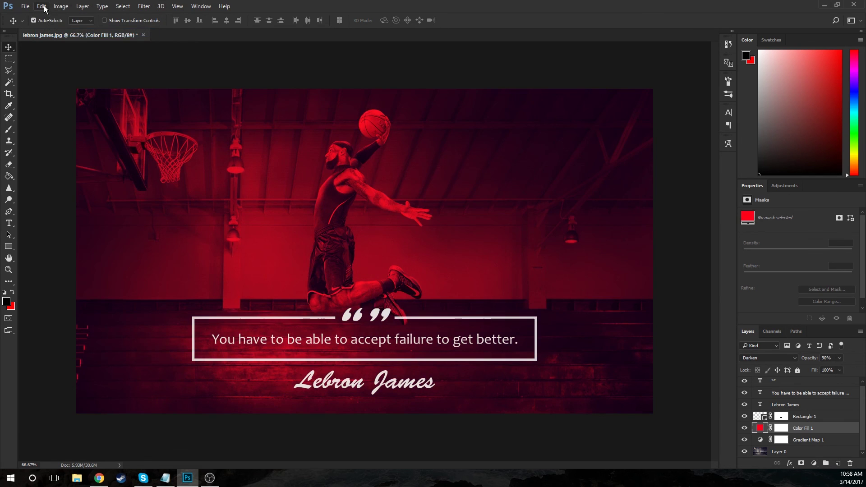